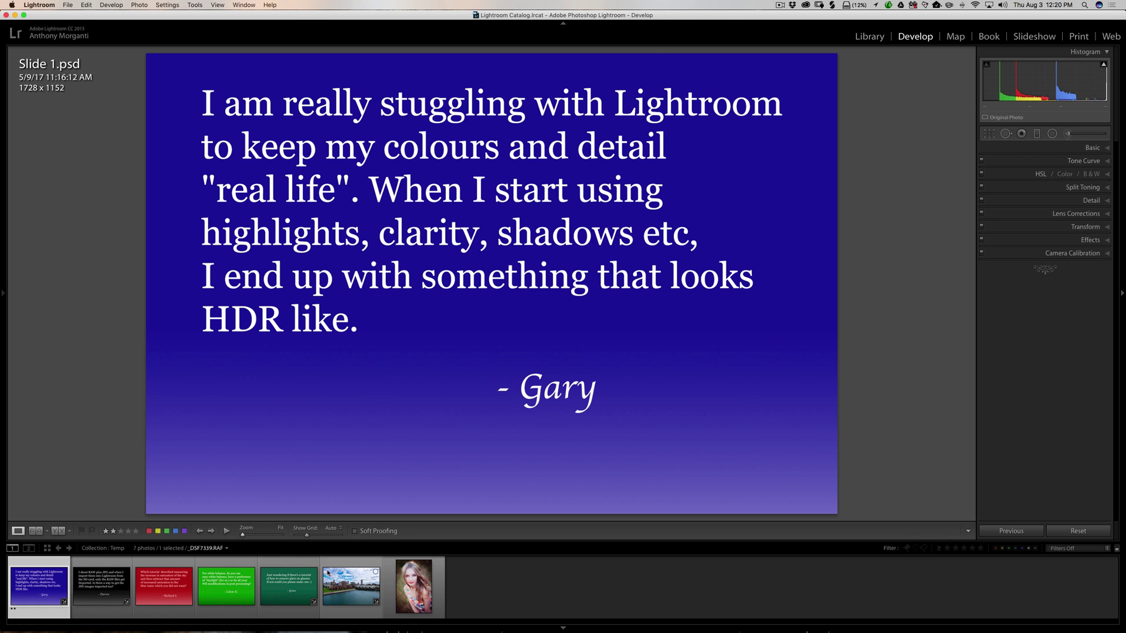
# Load the city skyline photo _DSF7339.RAF from the filmstrip into the Develop module
pyautogui.click(352, 580)
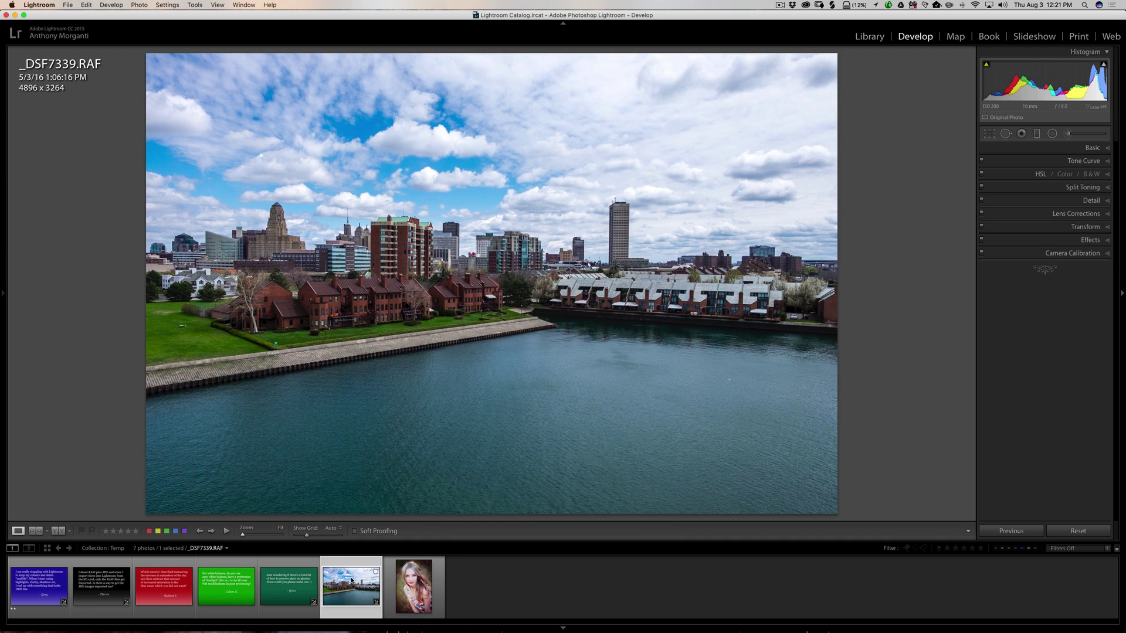
# In the Basic panel, set the skyline's Clarity to +54, Vibrance to +17 and Saturation to +26
pyautogui.click(1092, 147)
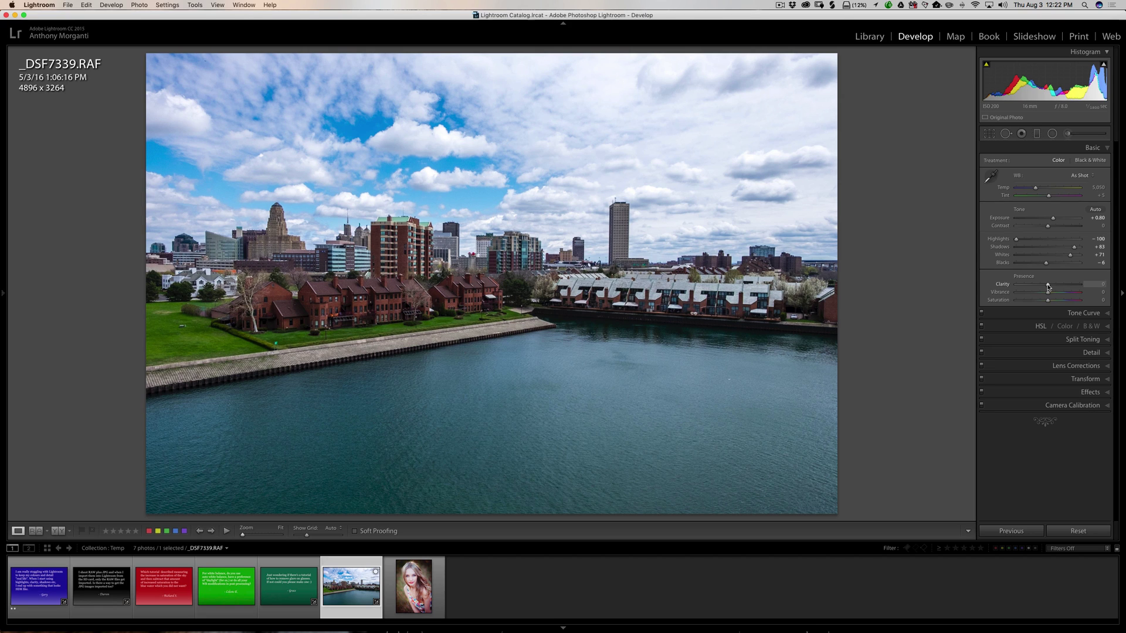
pyautogui.moveTo(1048, 286); pyautogui.dragTo(1066, 288)
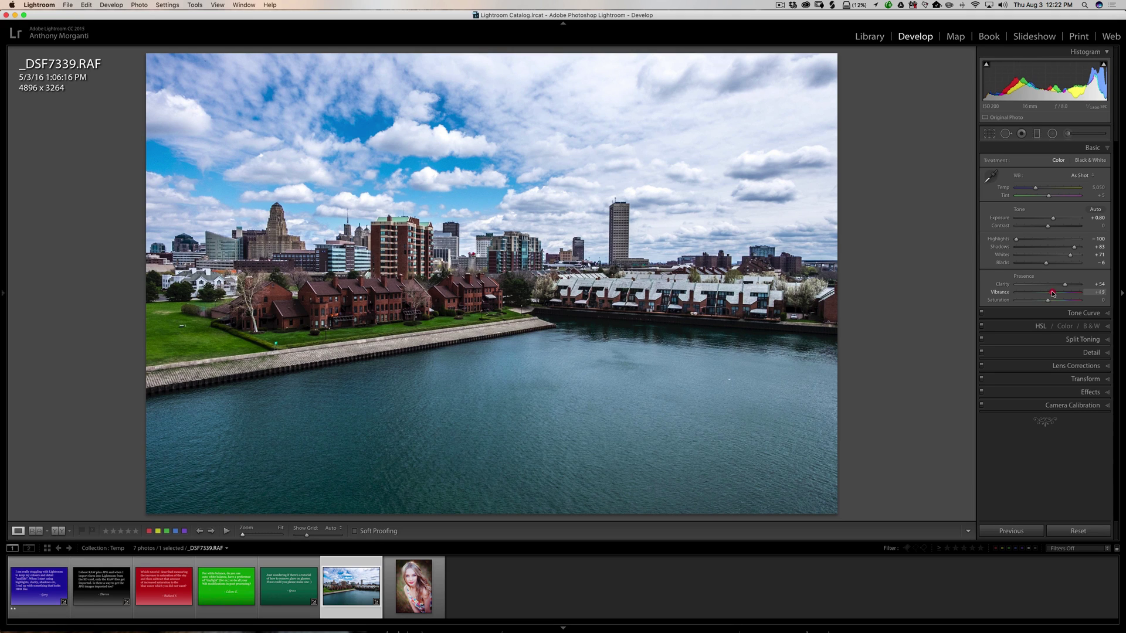
pyautogui.moveTo(1048, 293); pyautogui.dragTo(1053, 292)
pyautogui.moveTo(1048, 301); pyautogui.dragTo(1056, 301)
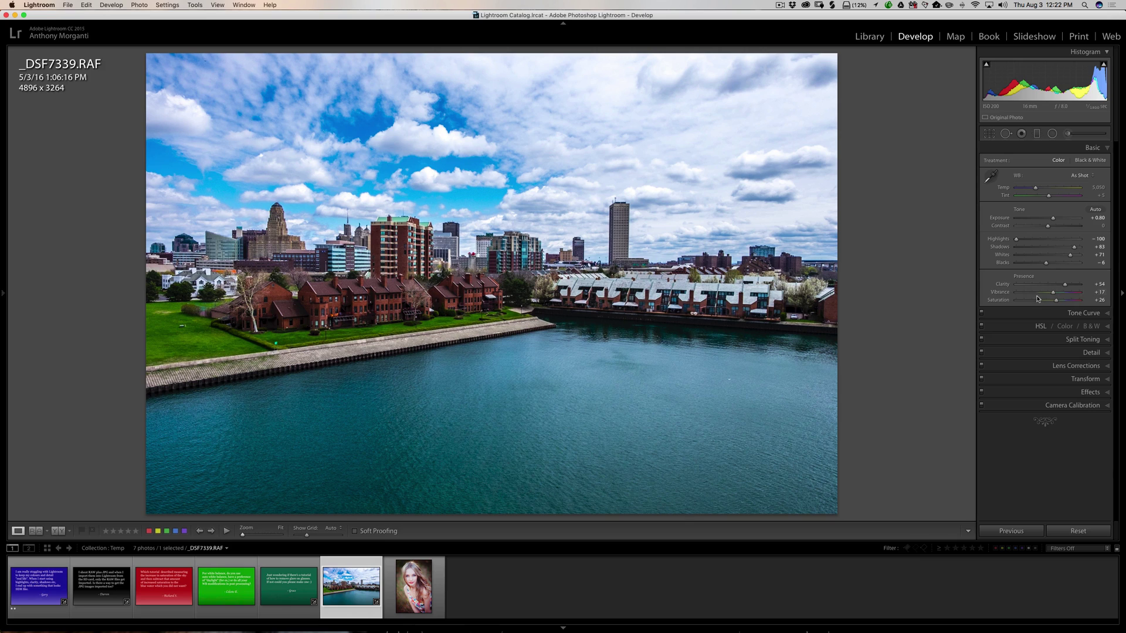
# Reset Saturation, Vibrance and Clarity, then set Clarity +17 and Vibrance +12, and raise Contrast slightly
pyautogui.doubleClick(1000, 301)
pyautogui.doubleClick(1001, 292)
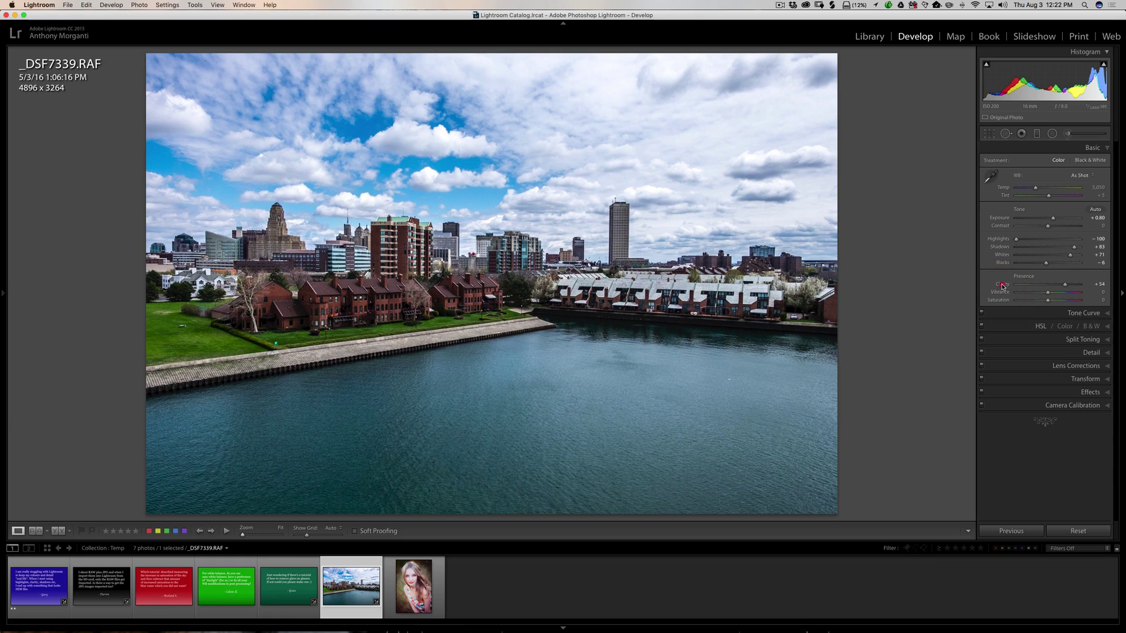
pyautogui.doubleClick(1002, 285)
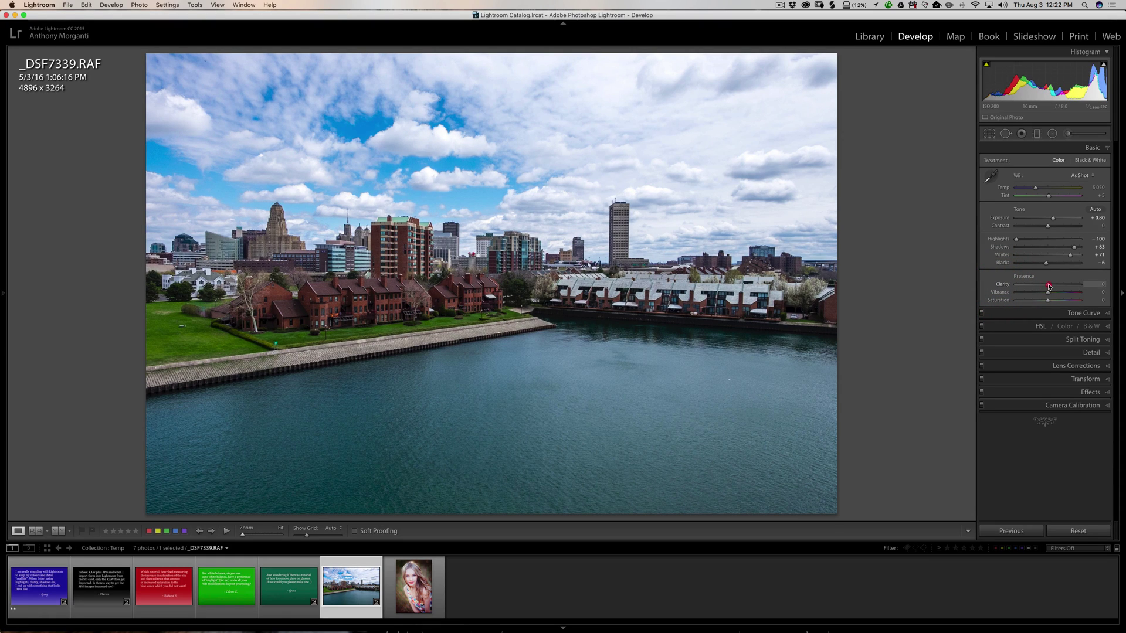
pyautogui.moveTo(1048, 286); pyautogui.dragTo(1051, 293)
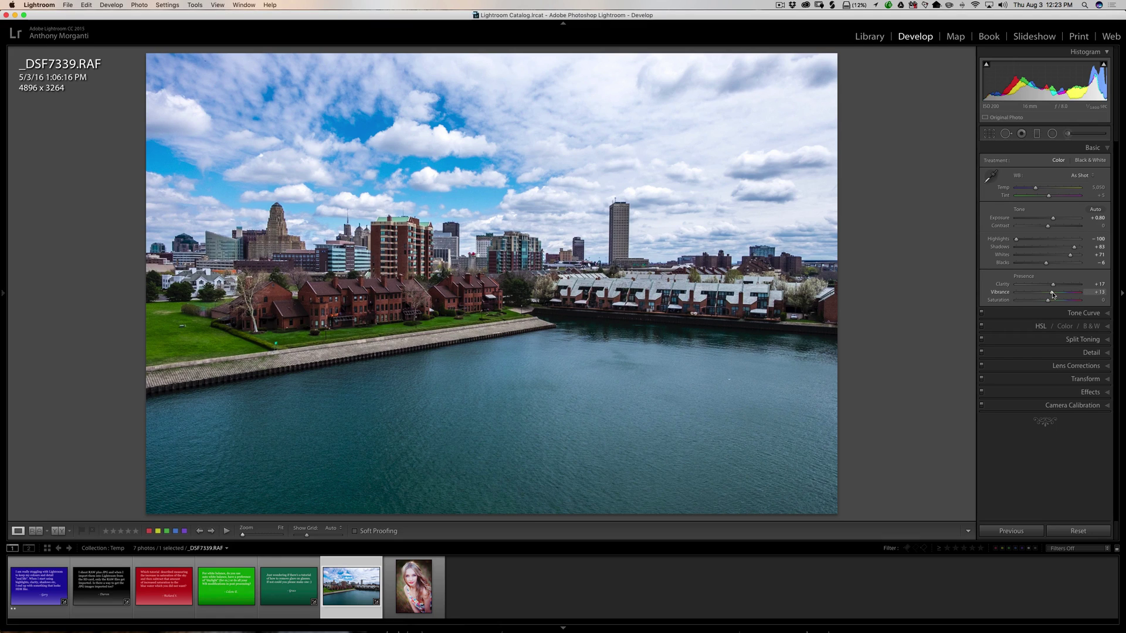
pyautogui.press('Down')
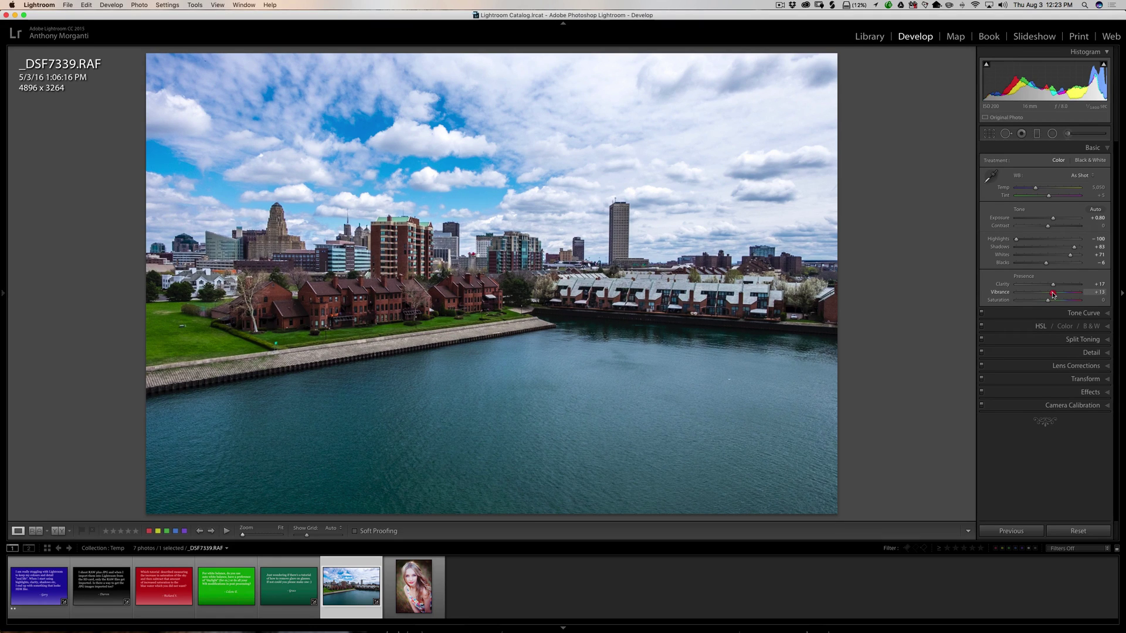
pyautogui.press('Down')
pyautogui.click(1052, 293)
pyautogui.moveTo(1049, 228)
pyautogui.mouseDown()
pyautogui.moveTo(1074, 228)
pyautogui.moveTo(1046, 228)
pyautogui.mouseUp()
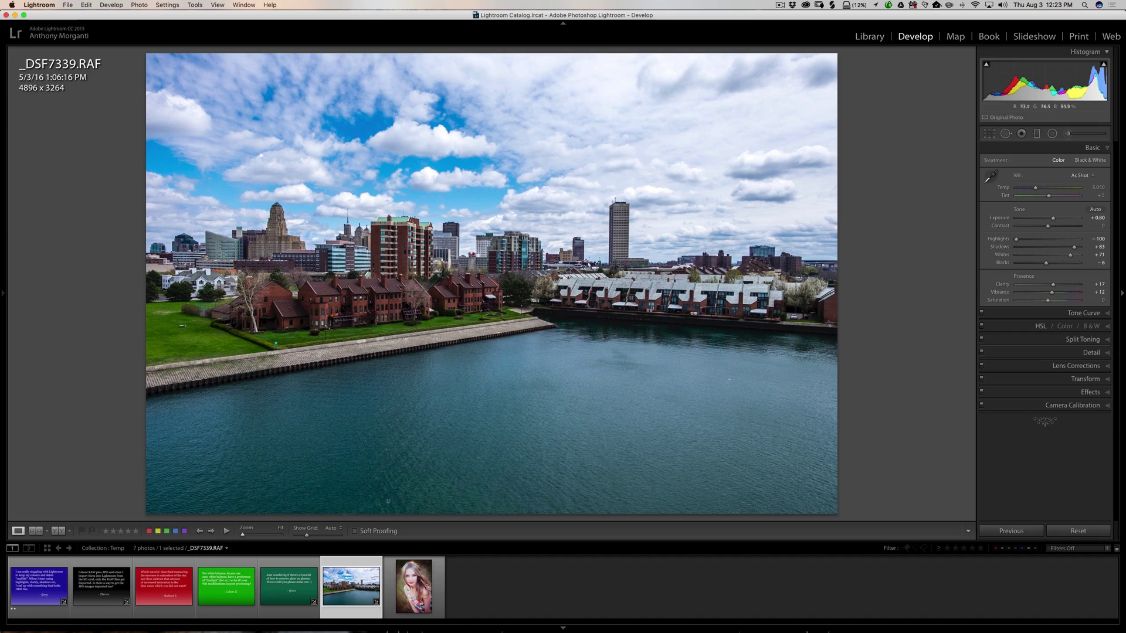
# Show the first question slide, then Slide 4.psd about importing JPG files alongside RAW
pyautogui.click(39, 585)
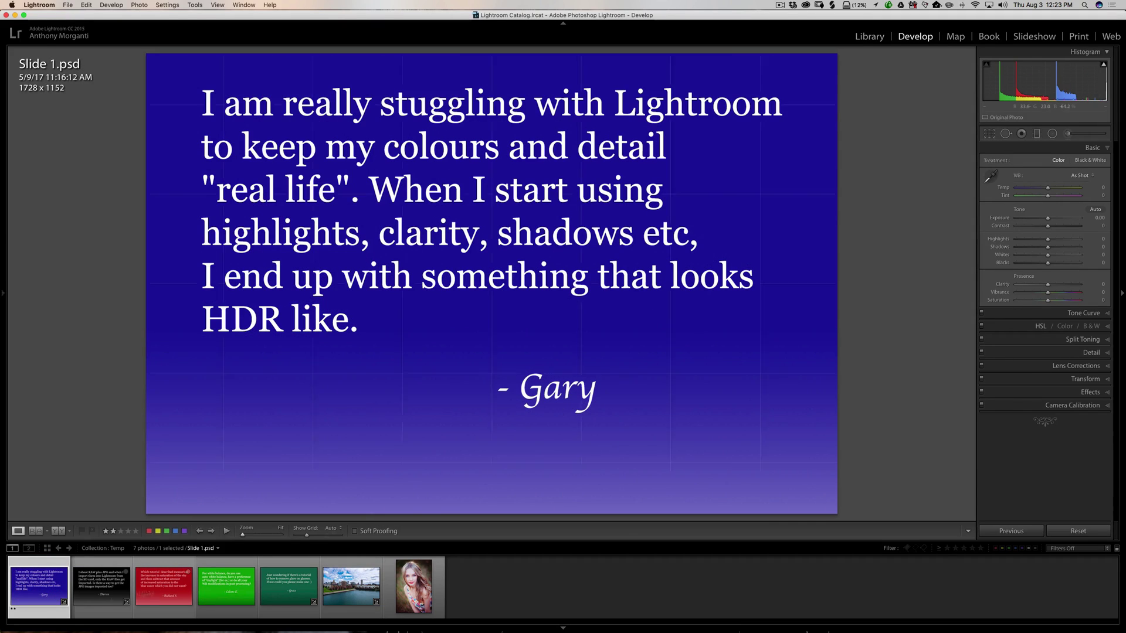
pyautogui.click(108, 593)
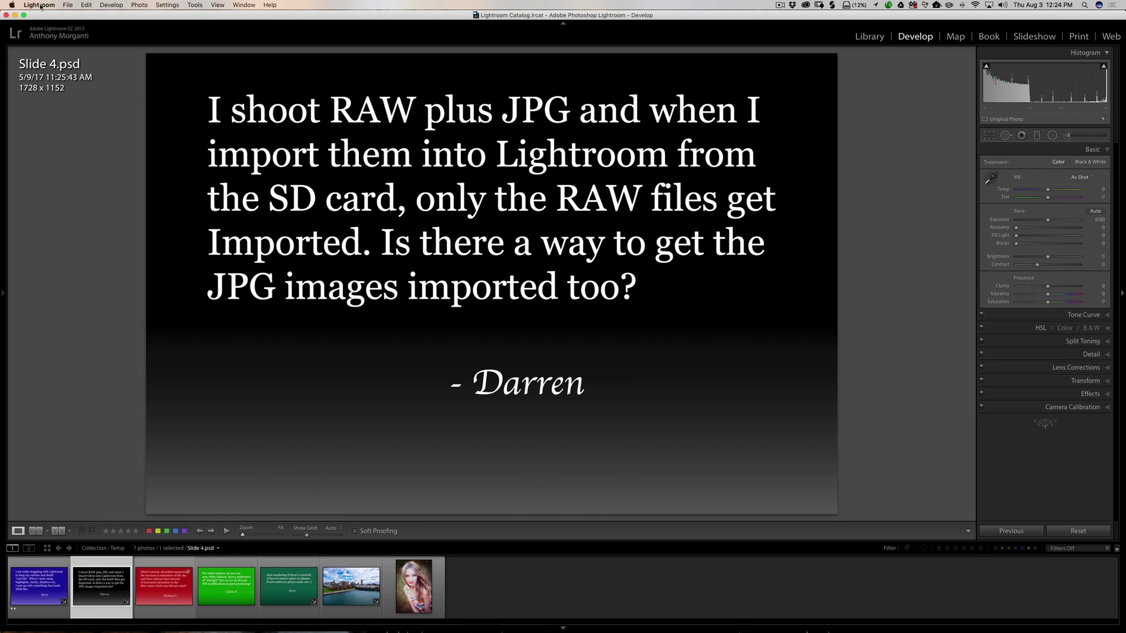
pyautogui.click(39, 5)
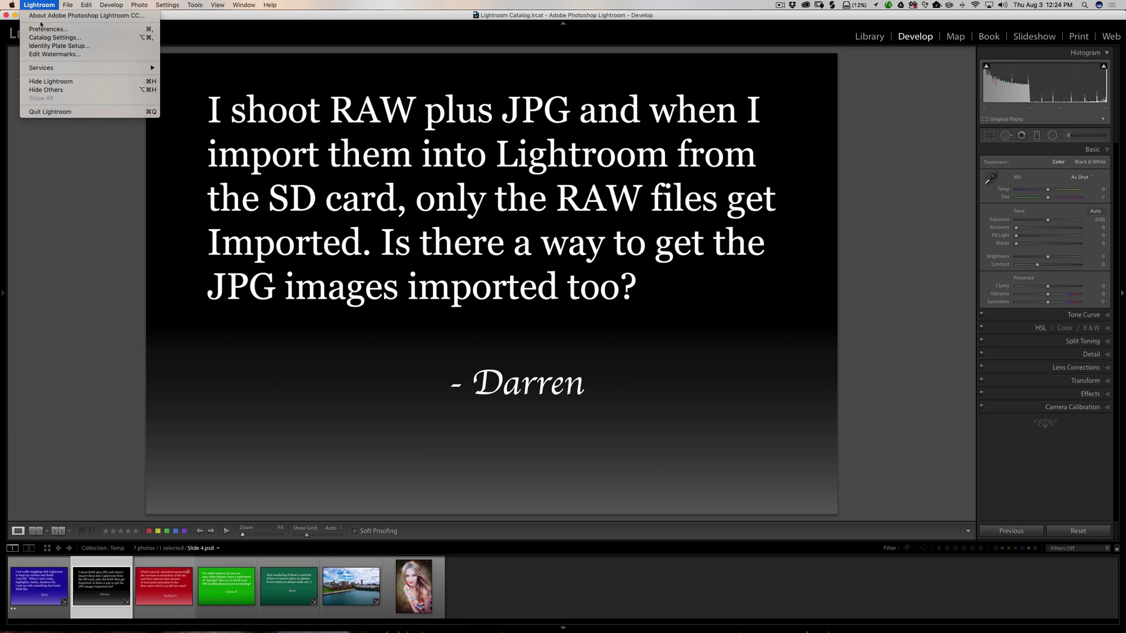
pyautogui.moveTo(87, 6)
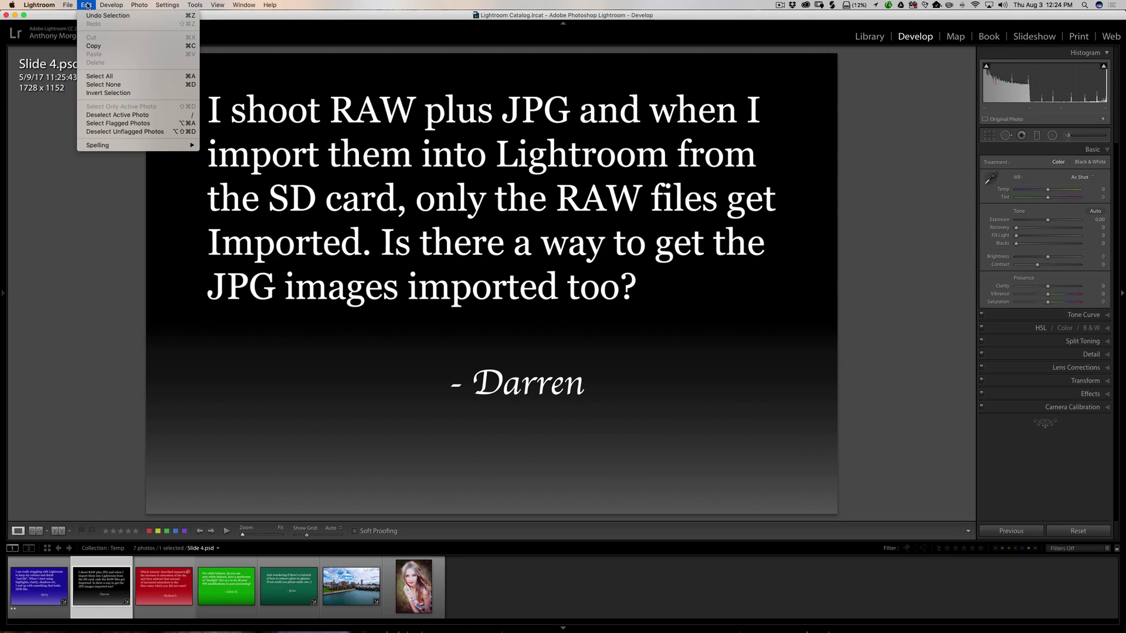
pyautogui.moveTo(40, 6)
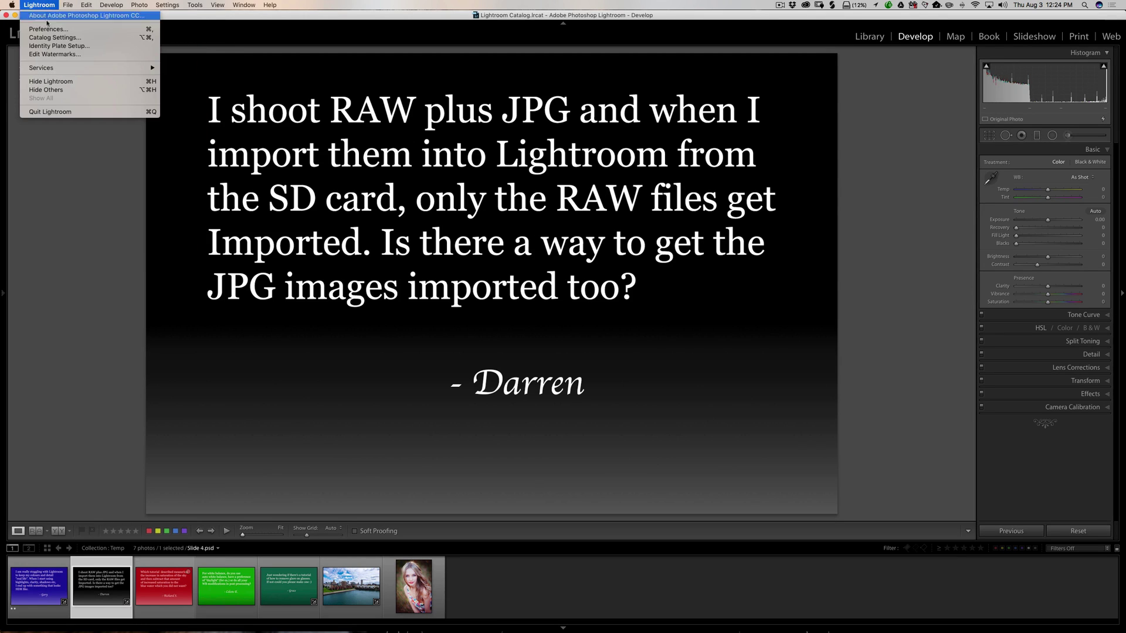
pyautogui.click(46, 31)
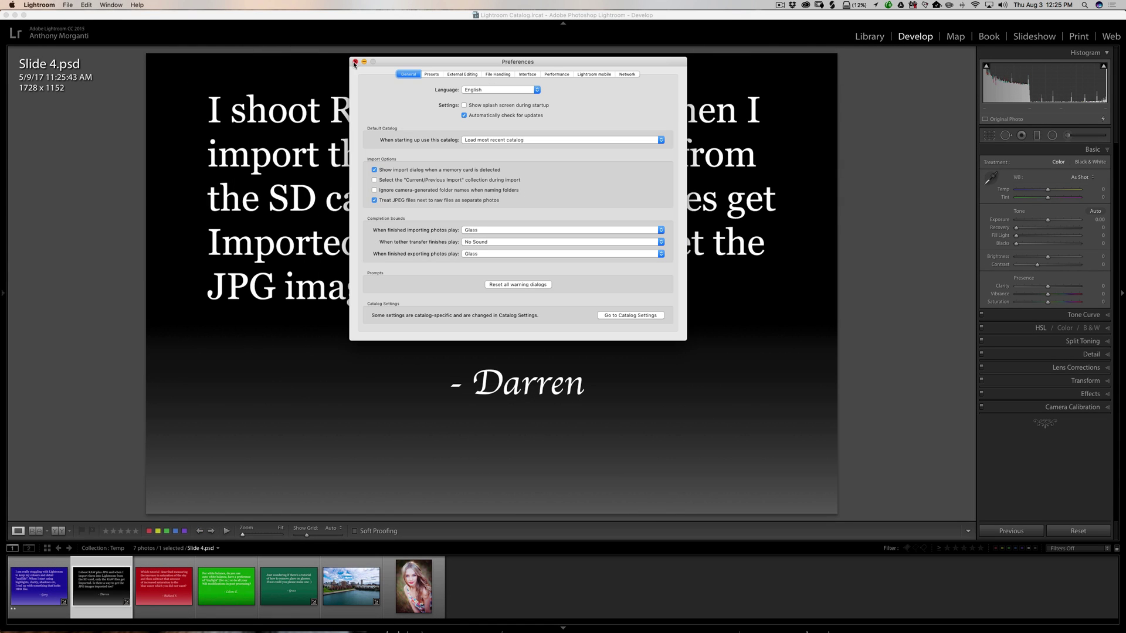
pyautogui.click(355, 62)
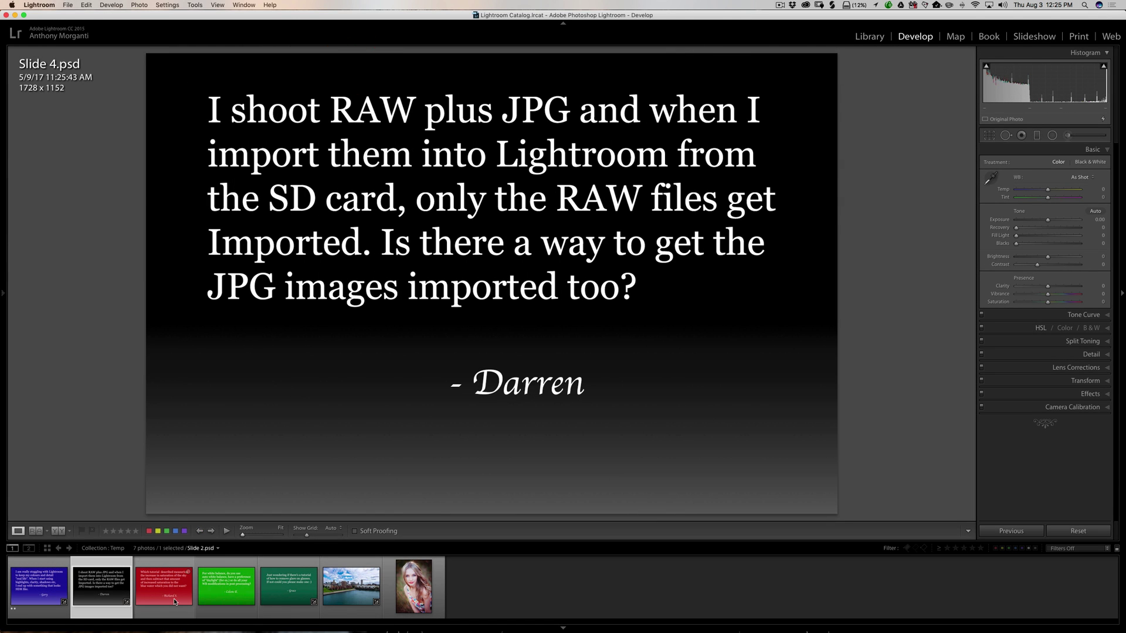
# View the Slide 2.psd sky saturation question, then go back to _DSF7339.RAF
pyautogui.click(152, 589)
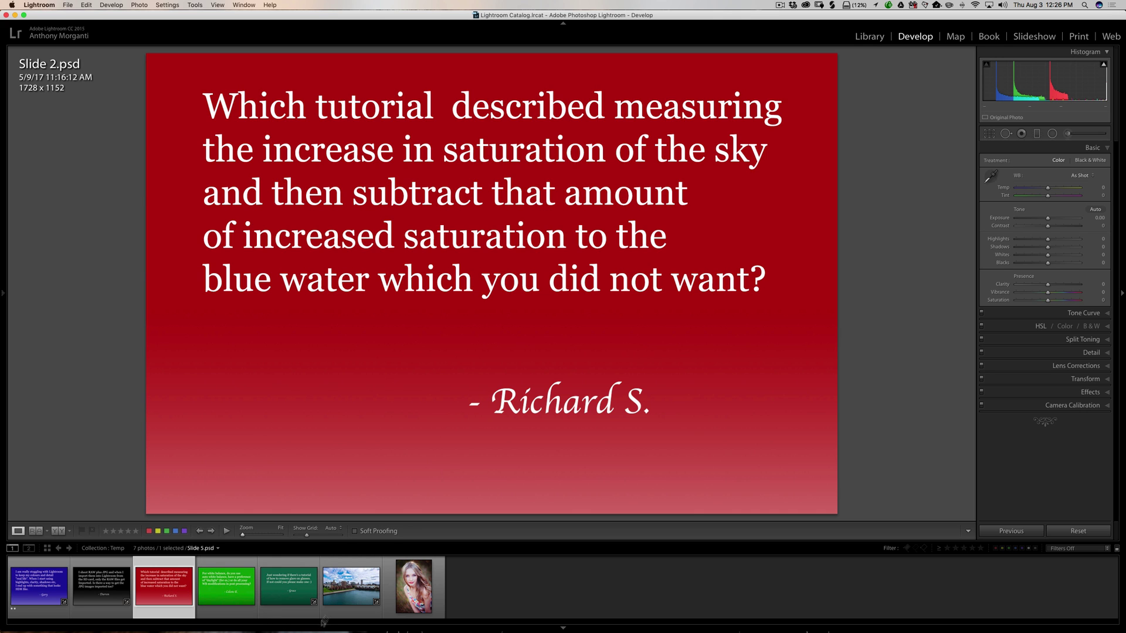
pyautogui.click(342, 589)
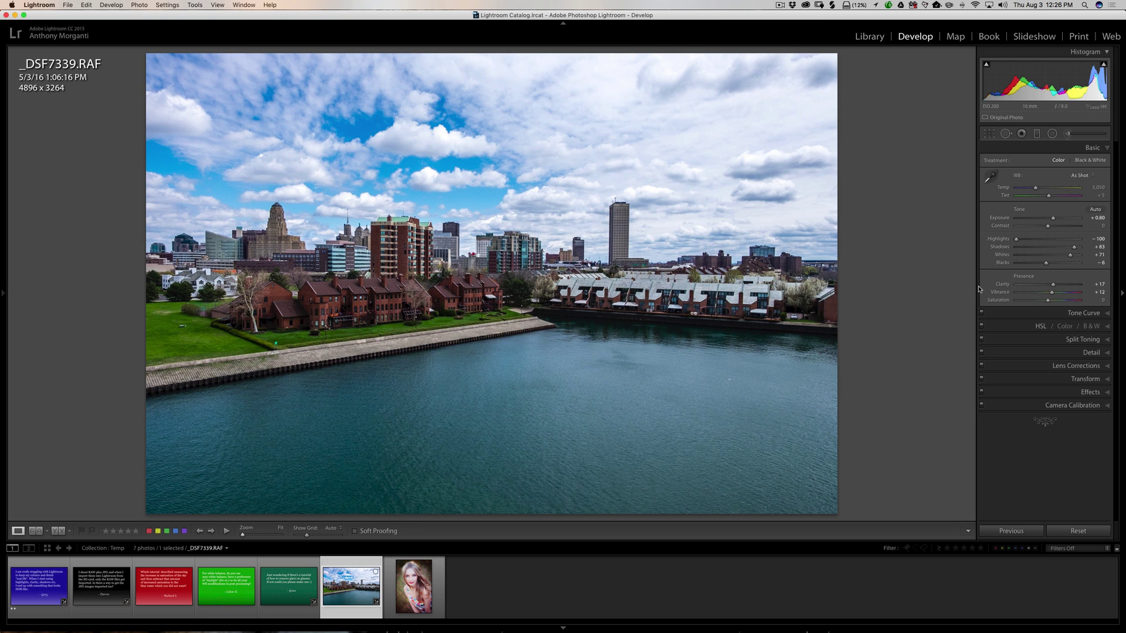
# Zero Vibrance, reset the Adjustment Brush effects, and set overall Saturation from +100 to about +79
pyautogui.doubleClick(1004, 292)
pyautogui.moveTo(1050, 303); pyautogui.dragTo(1082, 302)
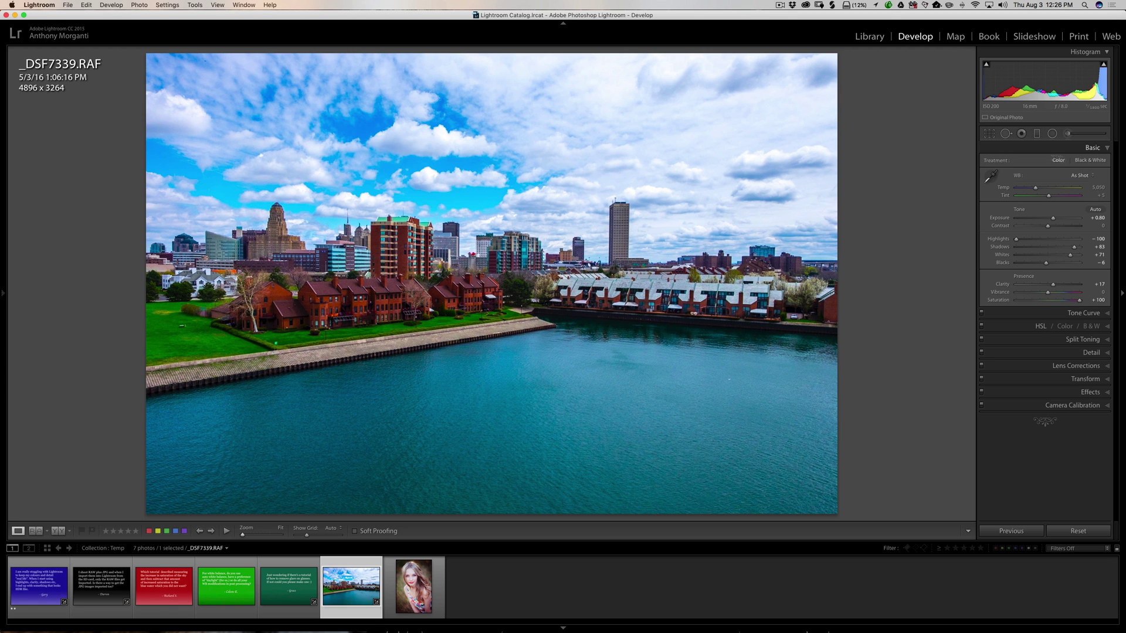
pyautogui.click(1069, 134)
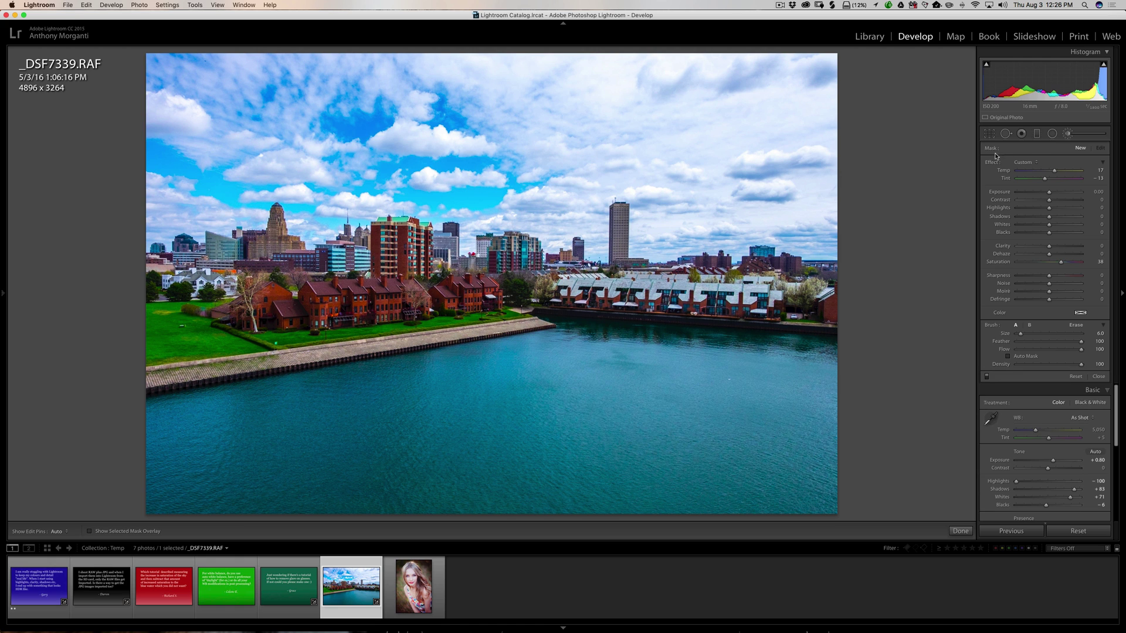
pyautogui.doubleClick(993, 164)
pyautogui.scroll(-2, 1032, 456)
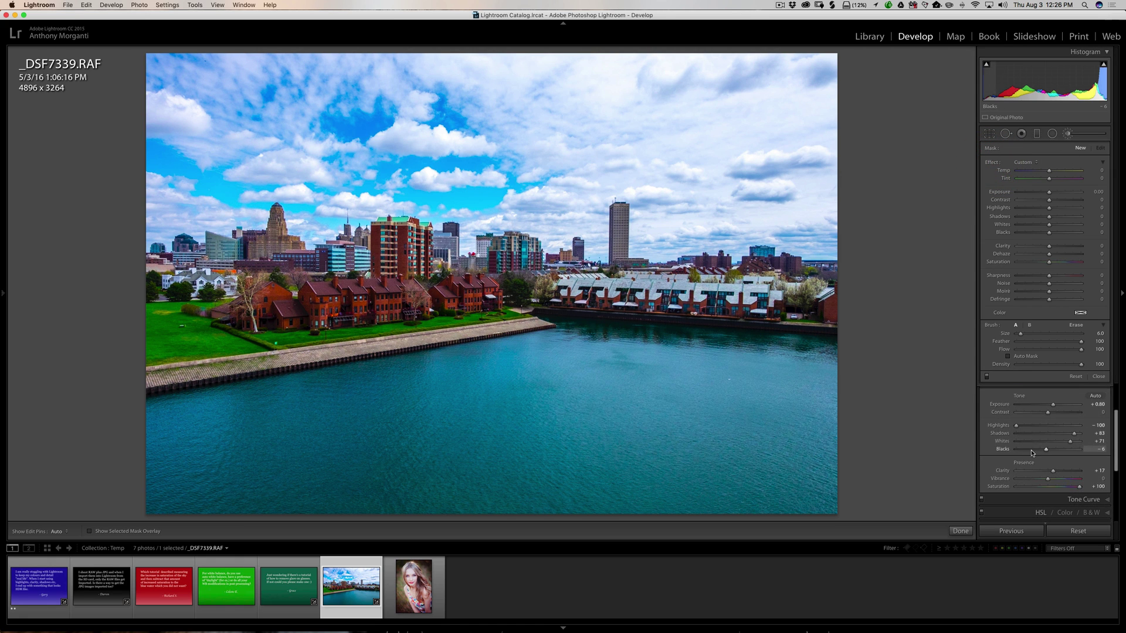
pyautogui.click(1073, 488)
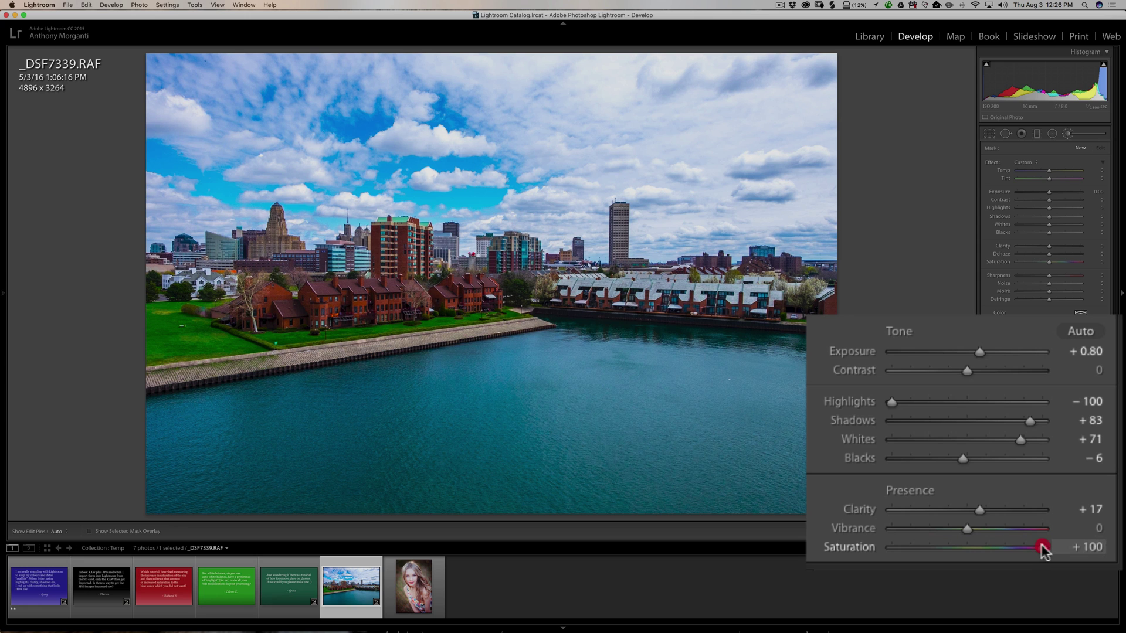
pyautogui.moveTo(1025, 545); pyautogui.dragTo(1026, 546)
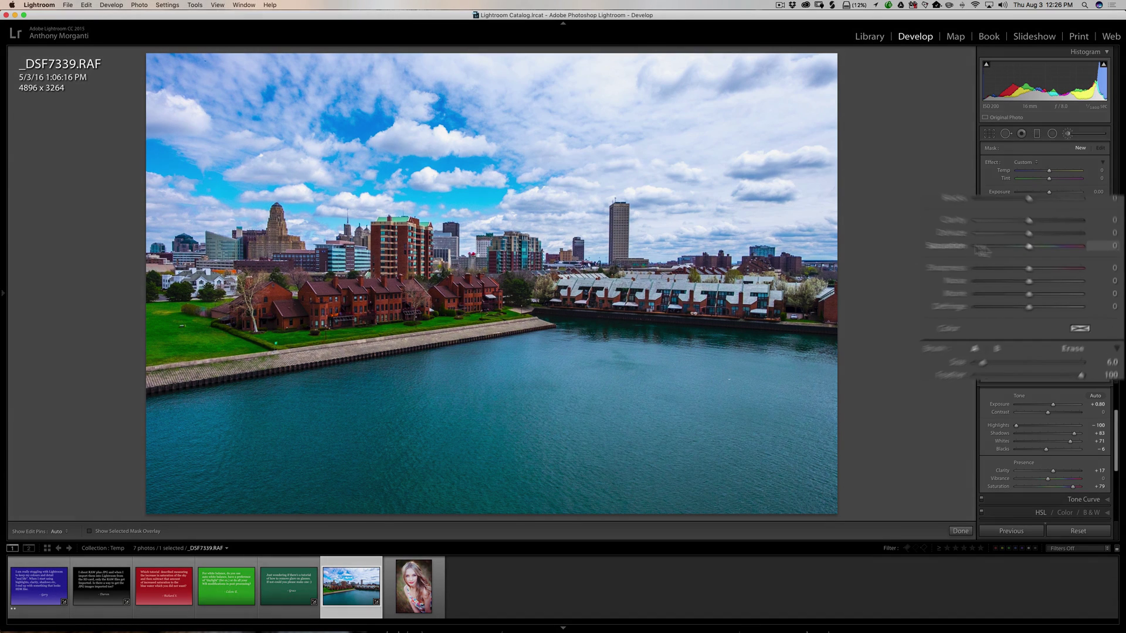
# Set the brush Saturation to -79 and enlarge the brush
pyautogui.moveTo(959, 215); pyautogui.dragTo(890, 213)
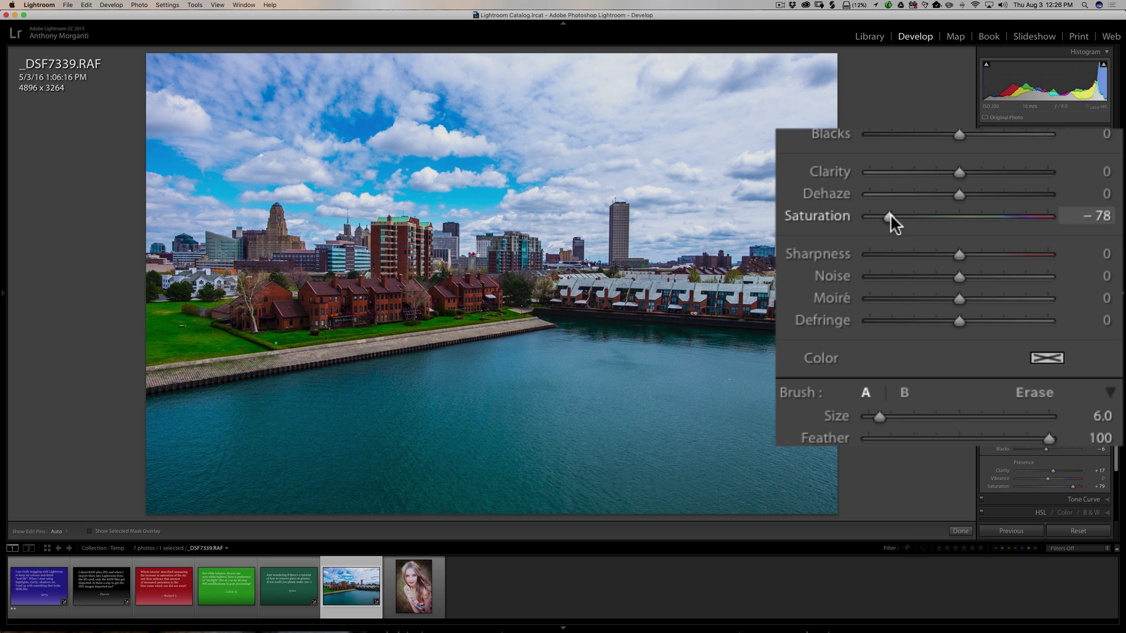
pyautogui.press('h')
pyautogui.press(']')
pyautogui.press(']')
pyautogui.press(']')
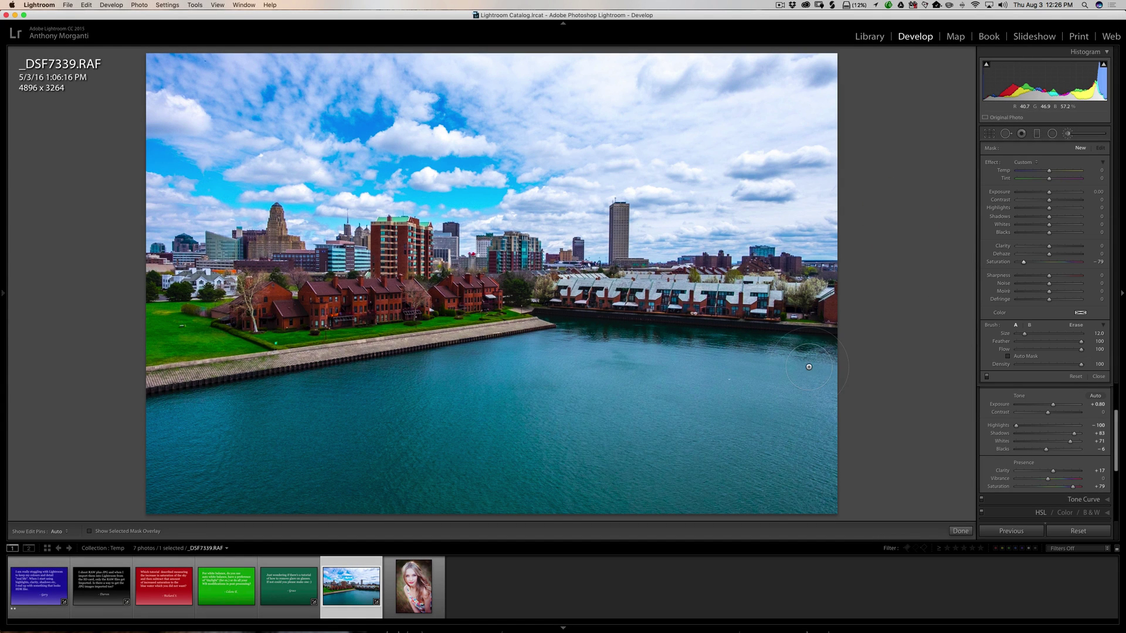
# Paint the desaturation over the whole river, resizing the brush near the banks
pyautogui.moveTo(812, 346)
pyautogui.mouseDown()
pyautogui.moveTo(161, 417)
pyautogui.moveTo(399, 443)
pyautogui.mouseUp()
pyautogui.moveTo(185, 511)
pyautogui.mouseDown()
pyautogui.moveTo(412, 451)
pyautogui.moveTo(504, 405)
pyautogui.mouseUp()
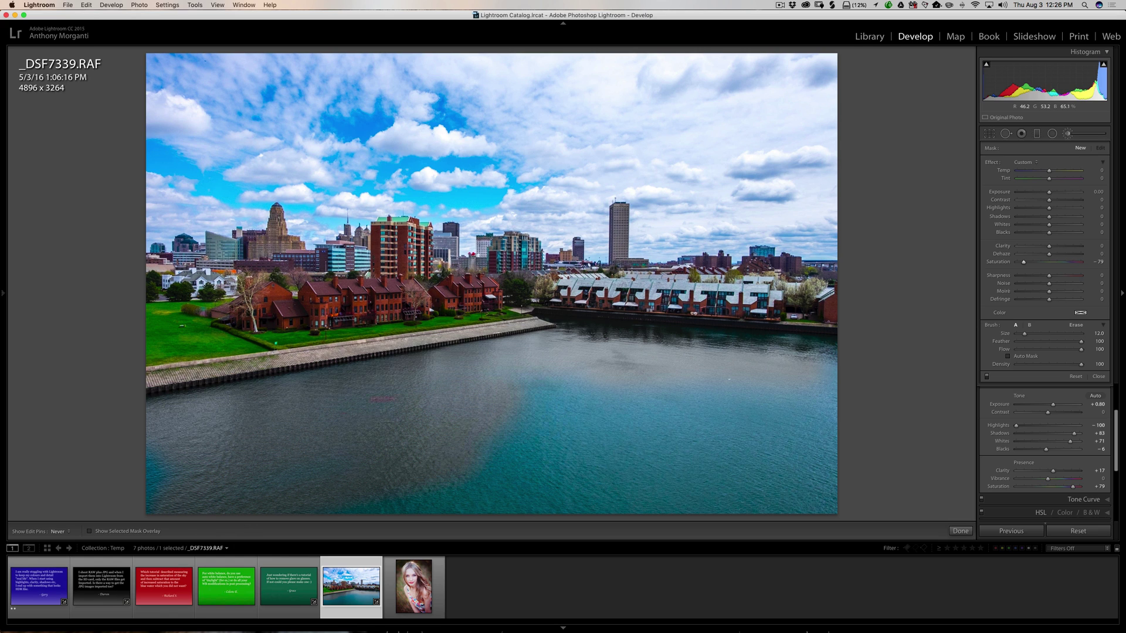
pyautogui.moveTo(339, 471)
pyautogui.mouseDown()
pyautogui.moveTo(508, 479)
pyautogui.moveTo(551, 409)
pyautogui.mouseUp()
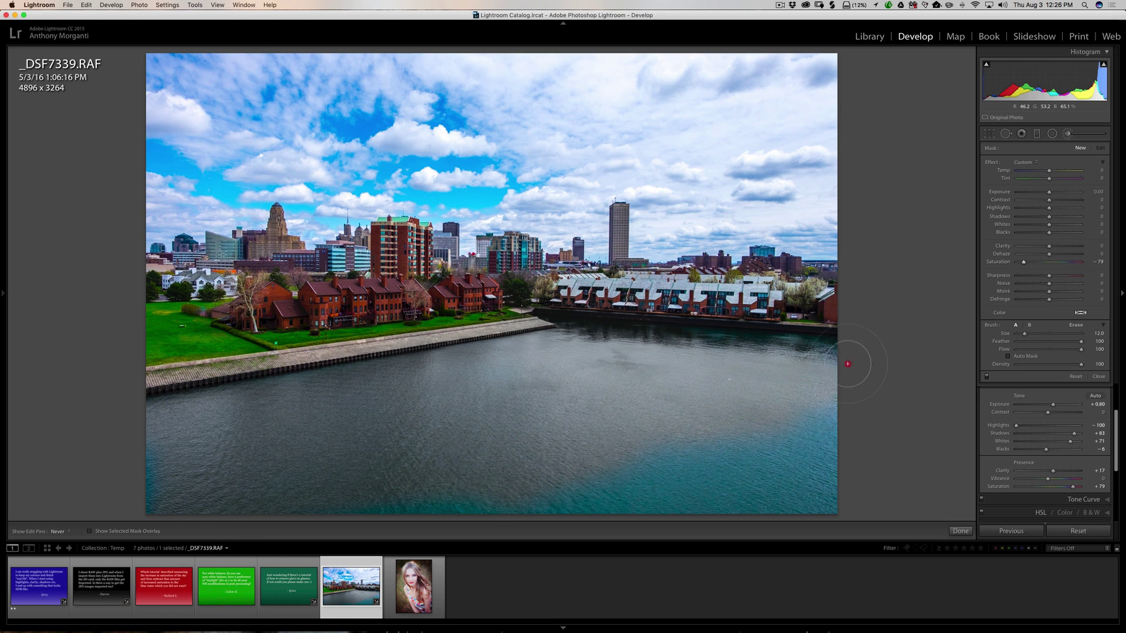
pyautogui.moveTo(848, 364)
pyautogui.mouseDown()
pyautogui.moveTo(850, 408)
pyautogui.moveTo(822, 491)
pyautogui.moveTo(815, 432)
pyautogui.moveTo(778, 447)
pyautogui.moveTo(757, 445)
pyautogui.moveTo(786, 430)
pyautogui.moveTo(681, 450)
pyautogui.mouseUp()
pyautogui.moveTo(757, 491); pyautogui.dragTo(832, 422)
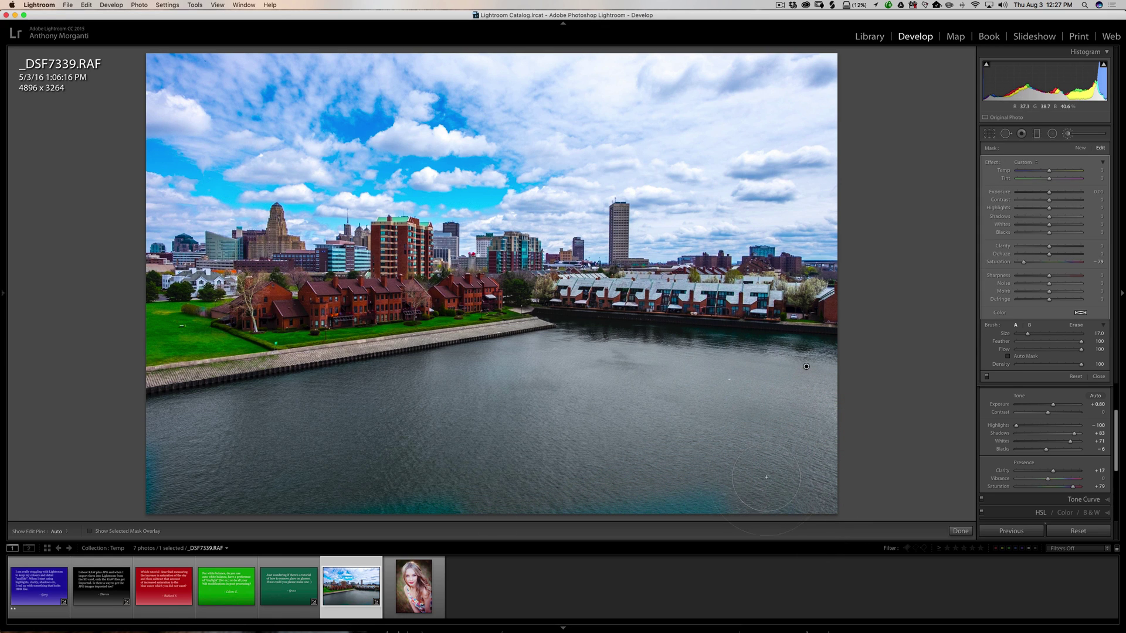
pyautogui.press(']')
pyautogui.moveTo(172, 502)
pyautogui.mouseDown()
pyautogui.moveTo(141, 492)
pyautogui.moveTo(282, 469)
pyautogui.moveTo(213, 450)
pyautogui.mouseUp()
pyautogui.press('[')
pyautogui.press('[')
pyautogui.press('h')
# Ease the brush Saturation from -79 to about -36 so the river regains some teal
pyautogui.moveTo(1024, 265); pyautogui.dragTo(1037, 265)
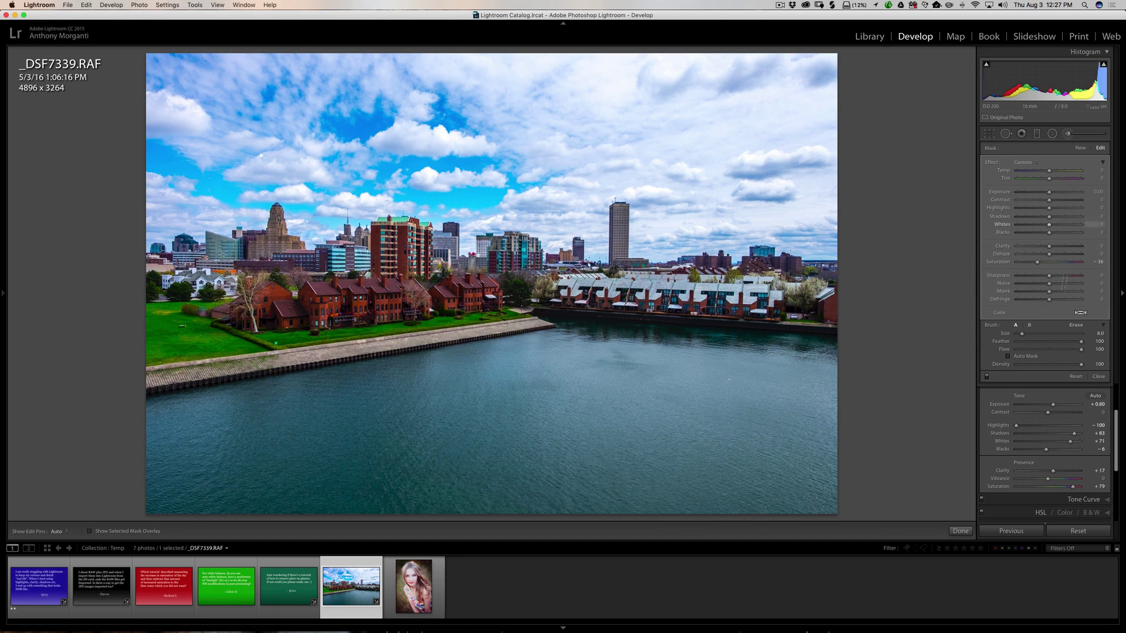
# Close the Adjustment Brush and step through the red slide to the green Slide 3.psd
pyautogui.click(1067, 133)
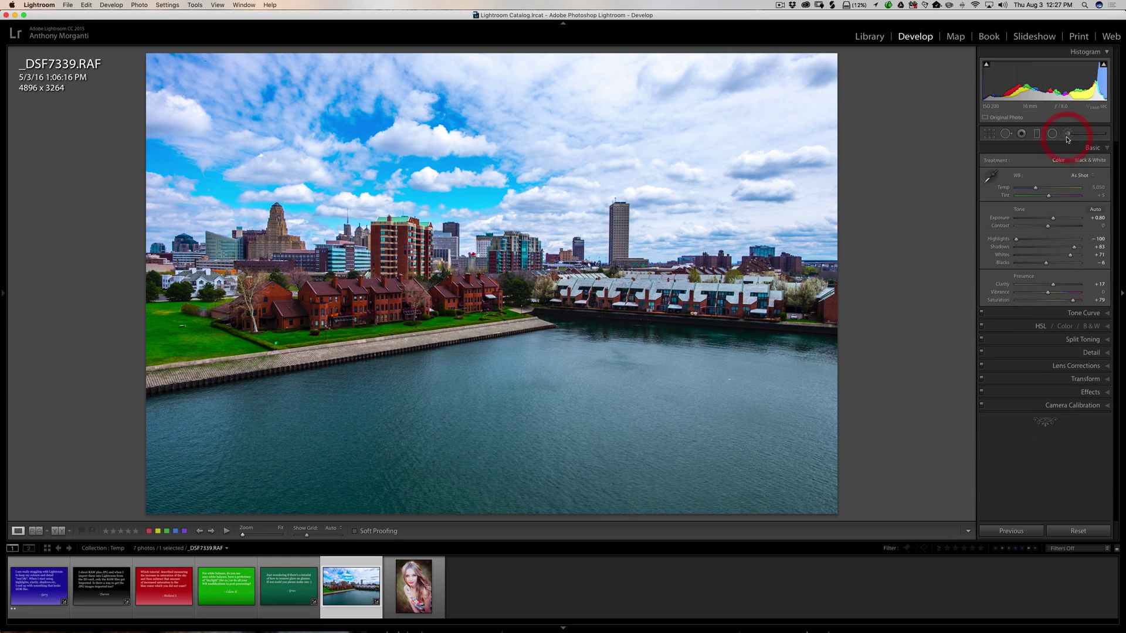
pyautogui.click(167, 590)
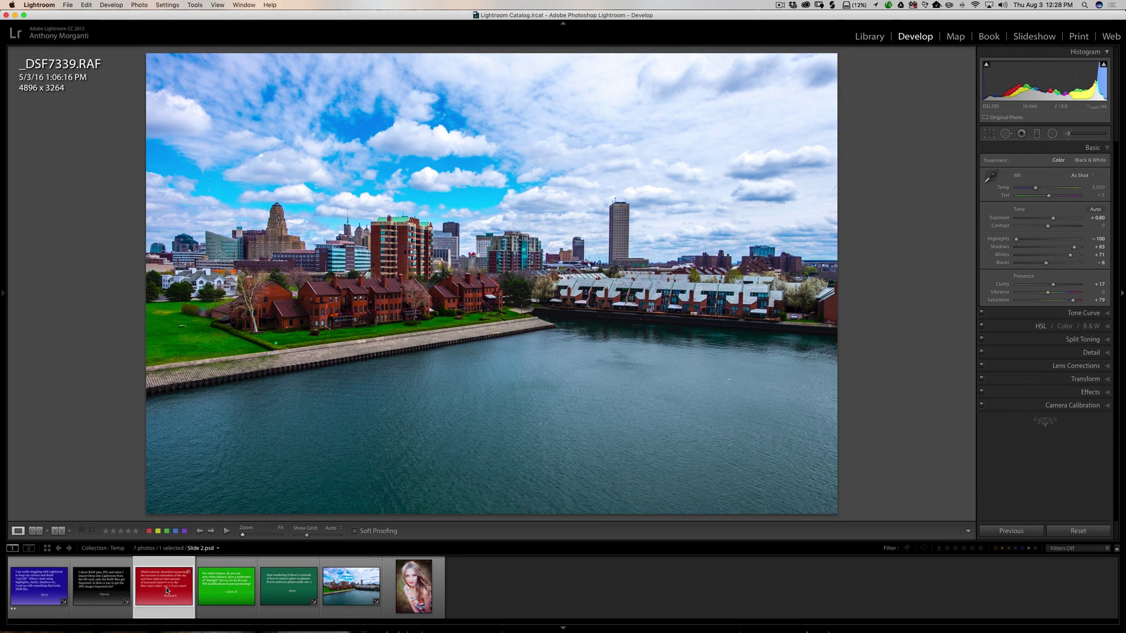
pyautogui.click(225, 597)
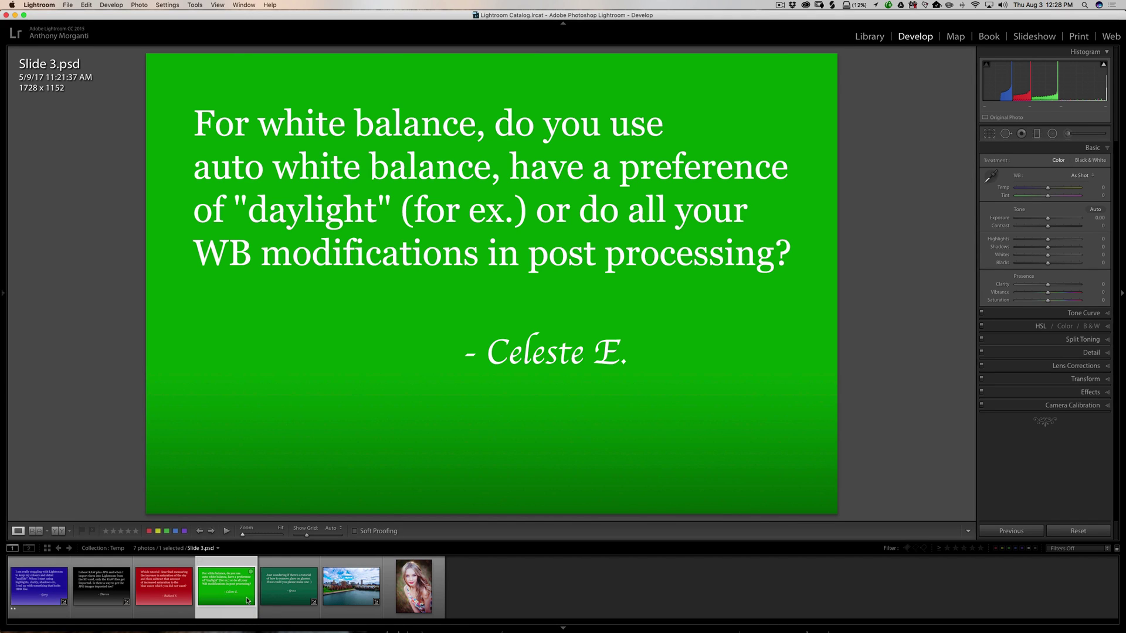
# Reopen the _DSF7339.RAF skyline photo from the filmstrip
pyautogui.click(346, 595)
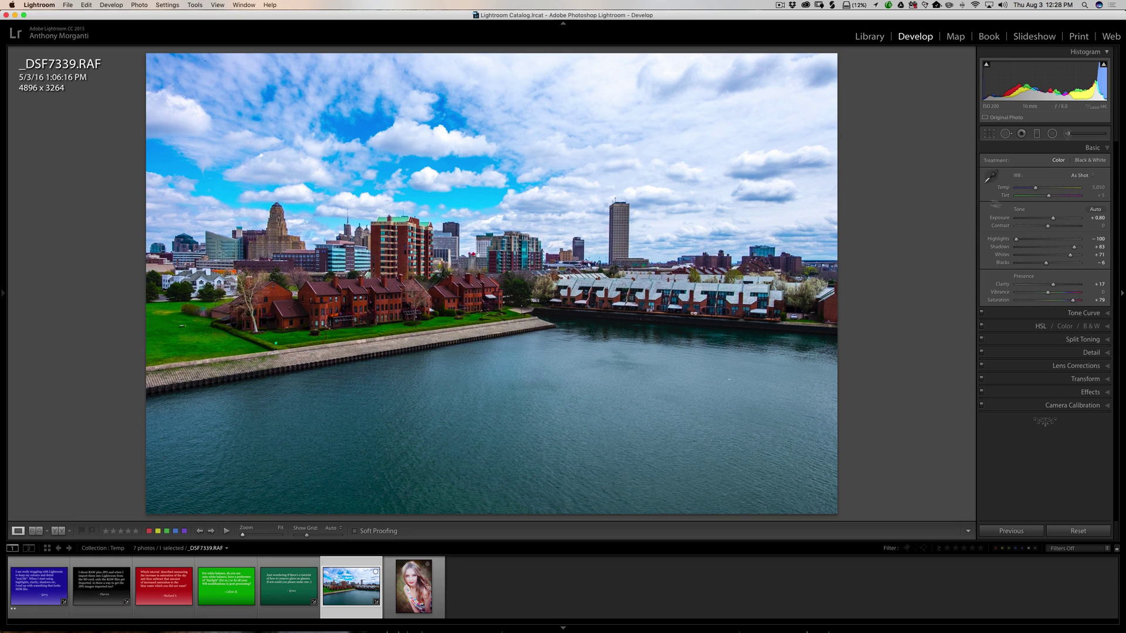
# Try the Shade and then Auto white balance presets on the cityscape
pyautogui.click(1087, 176)
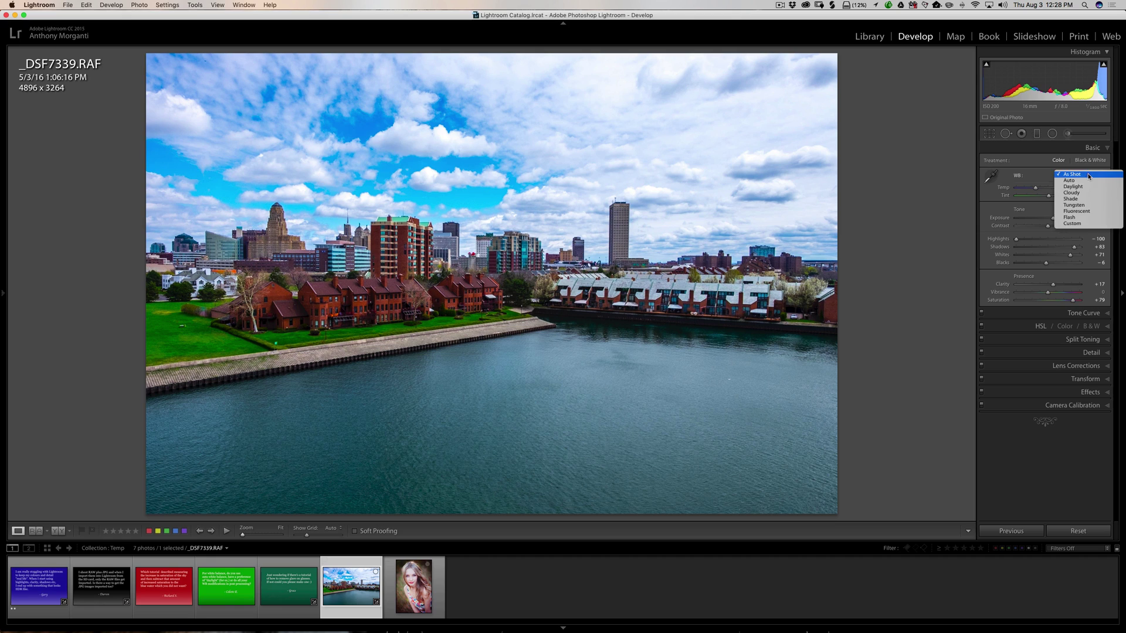
pyautogui.click(1077, 203)
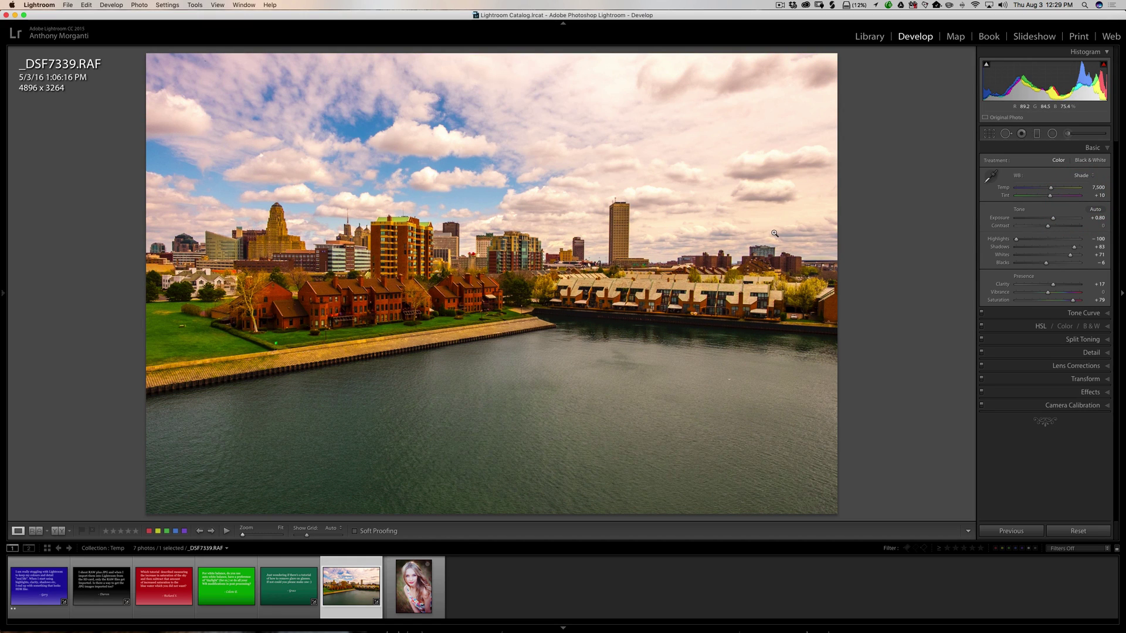
pyautogui.click(1079, 178)
pyautogui.click(1079, 175)
pyautogui.click(1079, 175)
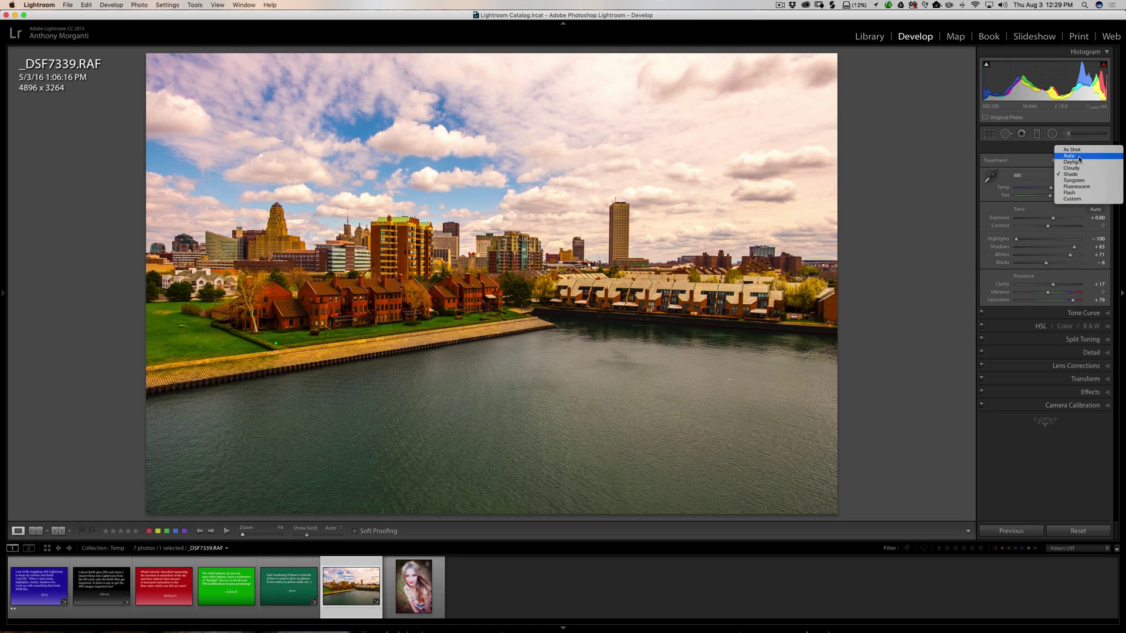
pyautogui.click(1080, 156)
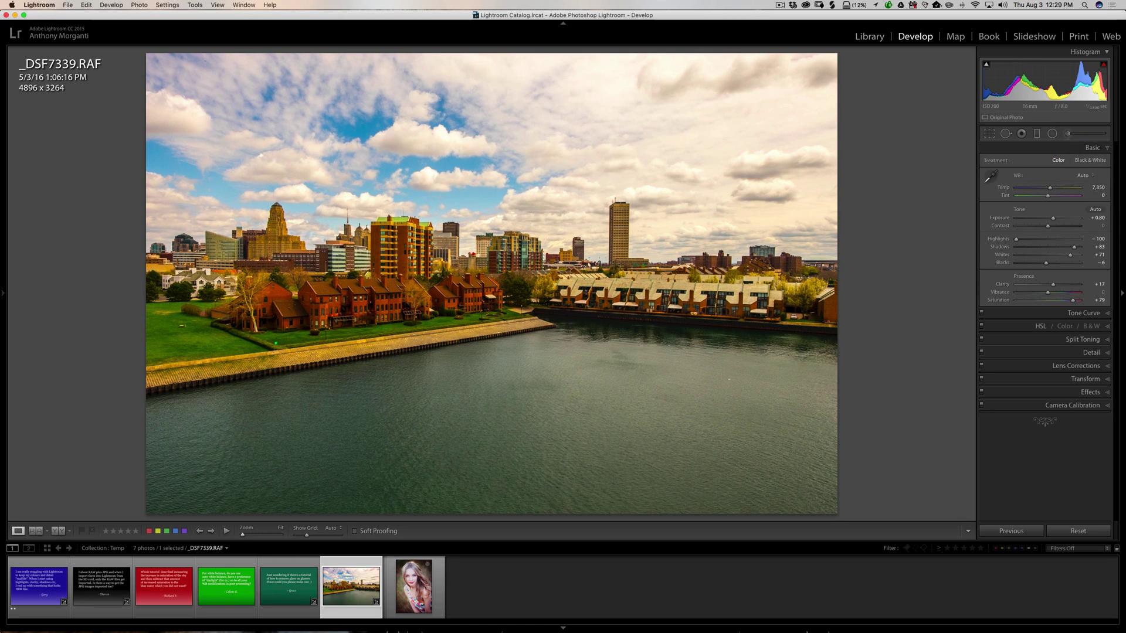
# Keep the cityscape's white balance As Shot and open the Blue Eyed Blond Woman.jpg portrait
pyautogui.click(1085, 176)
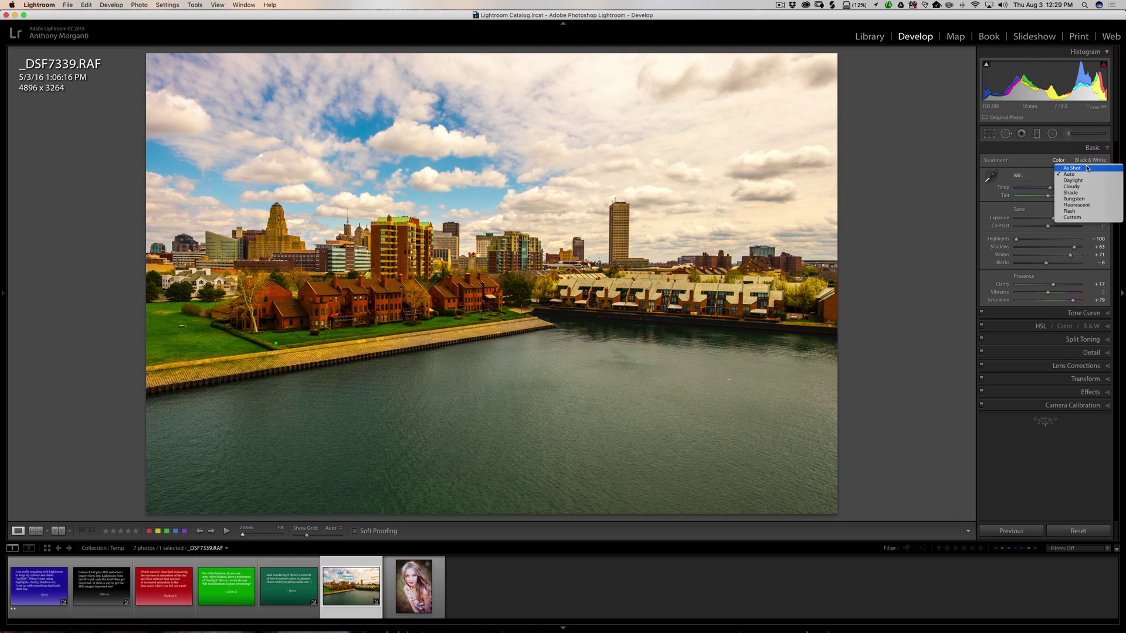
pyautogui.click(1086, 165)
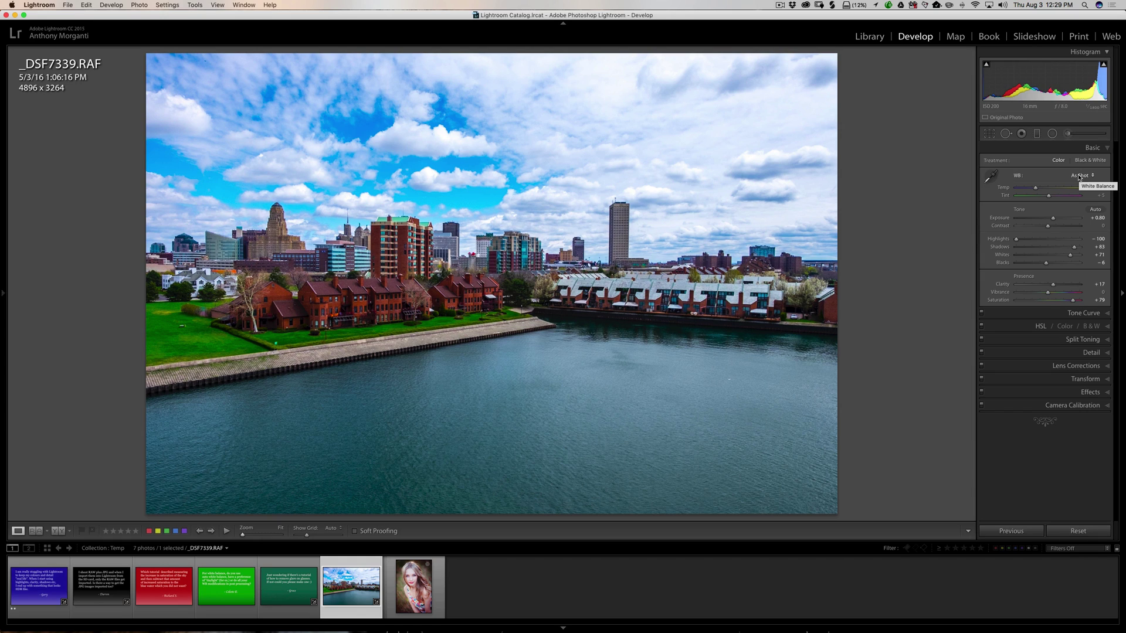
pyautogui.click(1079, 175)
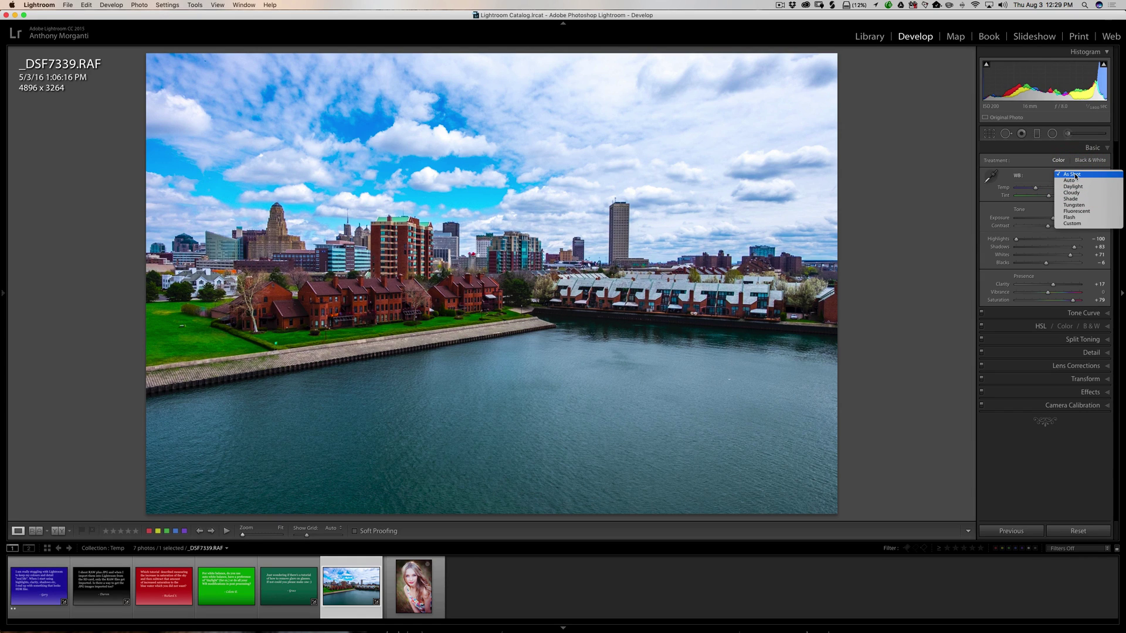
pyautogui.click(1075, 175)
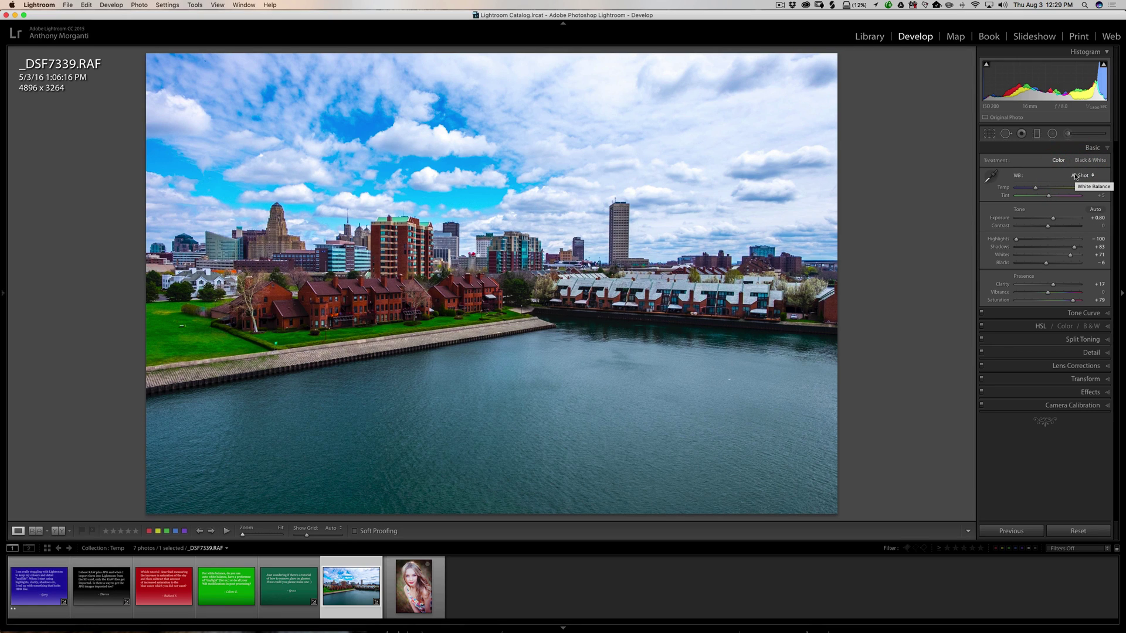
pyautogui.click(413, 587)
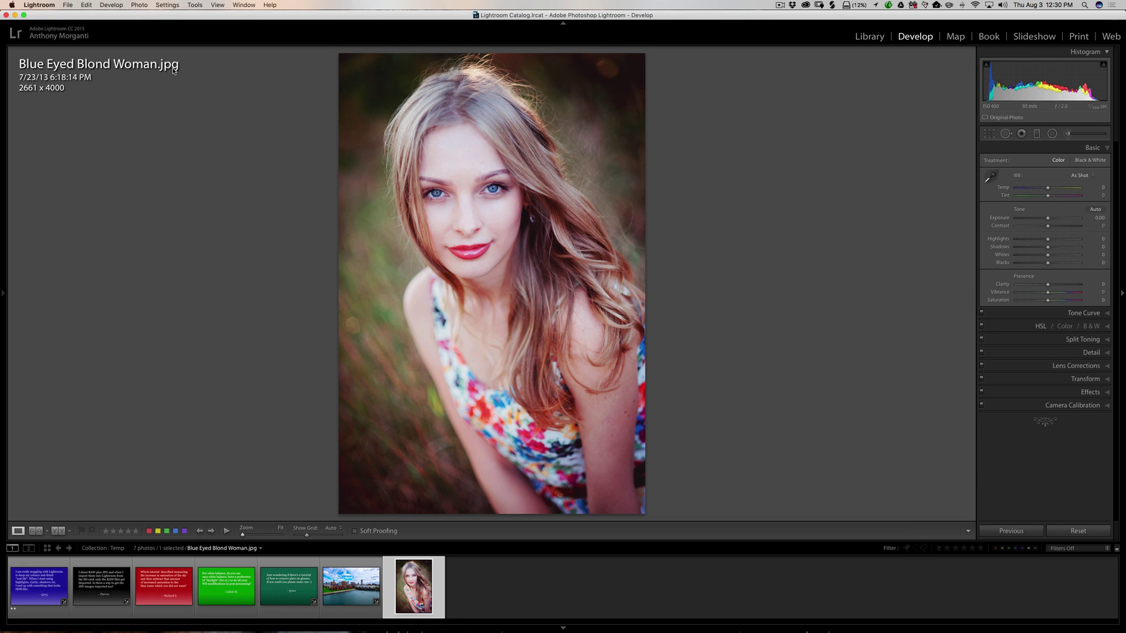
pyautogui.click(1082, 179)
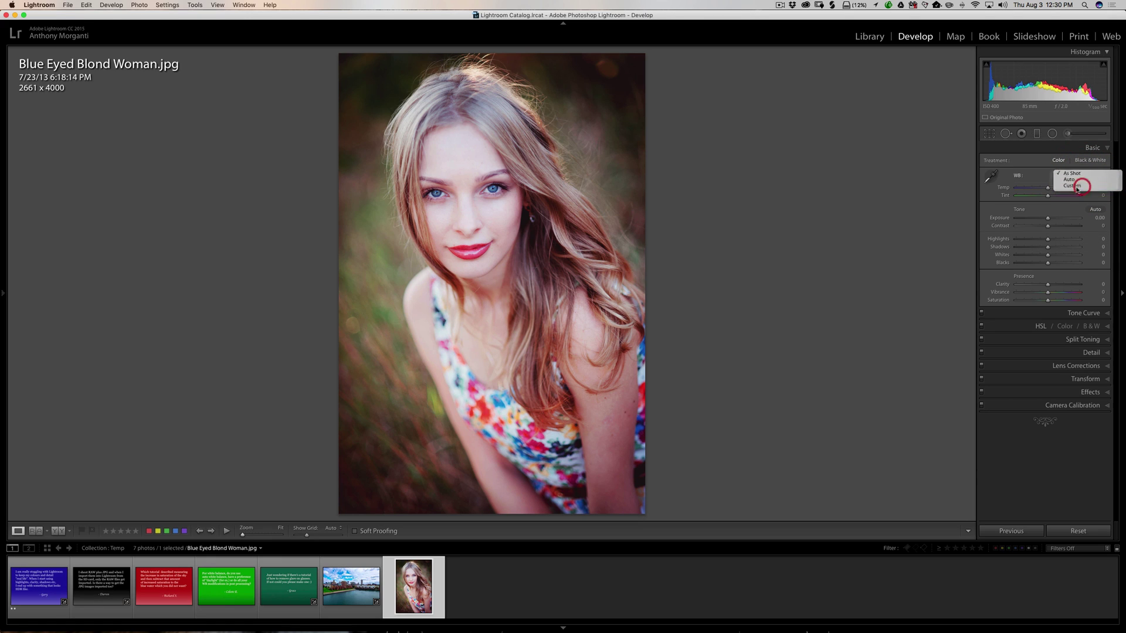
pyautogui.click(1077, 187)
pyautogui.moveTo(1048, 188); pyautogui.dragTo(1056, 197)
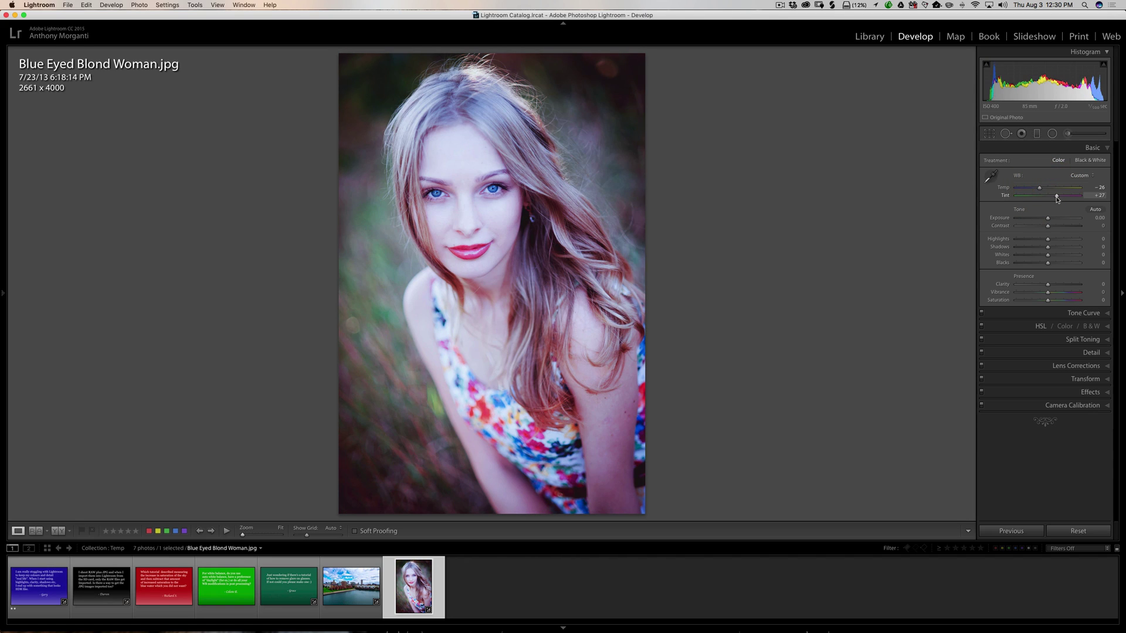
pyautogui.doubleClick(1050, 196)
pyautogui.doubleClick(1004, 188)
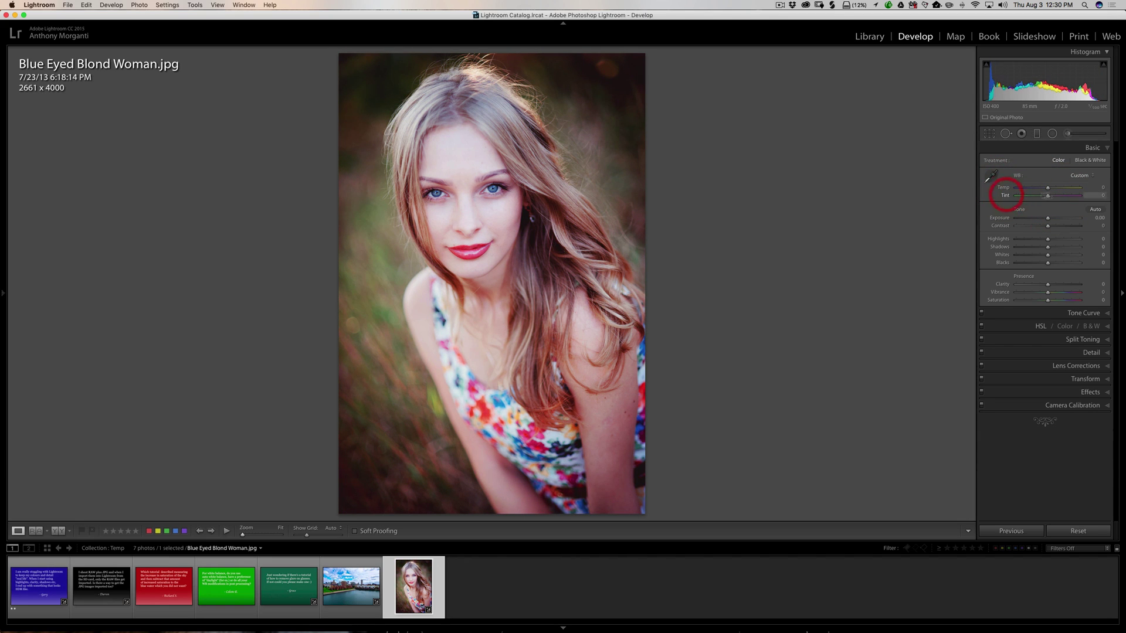
pyautogui.click(1080, 175)
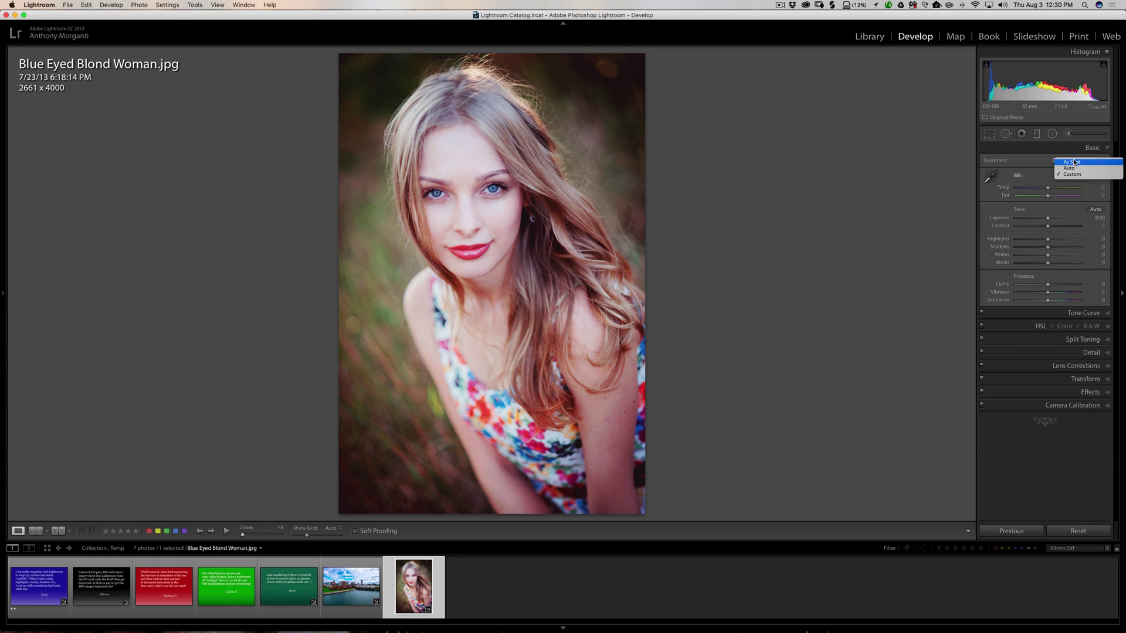
pyautogui.click(1074, 162)
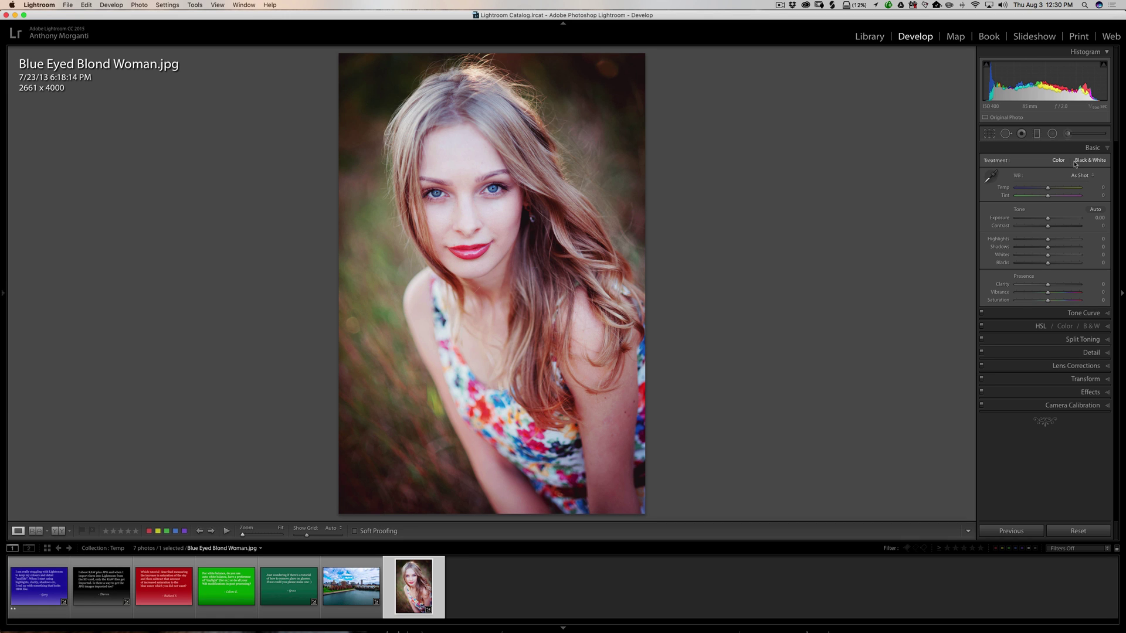
# Reopen _DSF7339.RAF and review its white balance presets without changing them
pyautogui.click(336, 595)
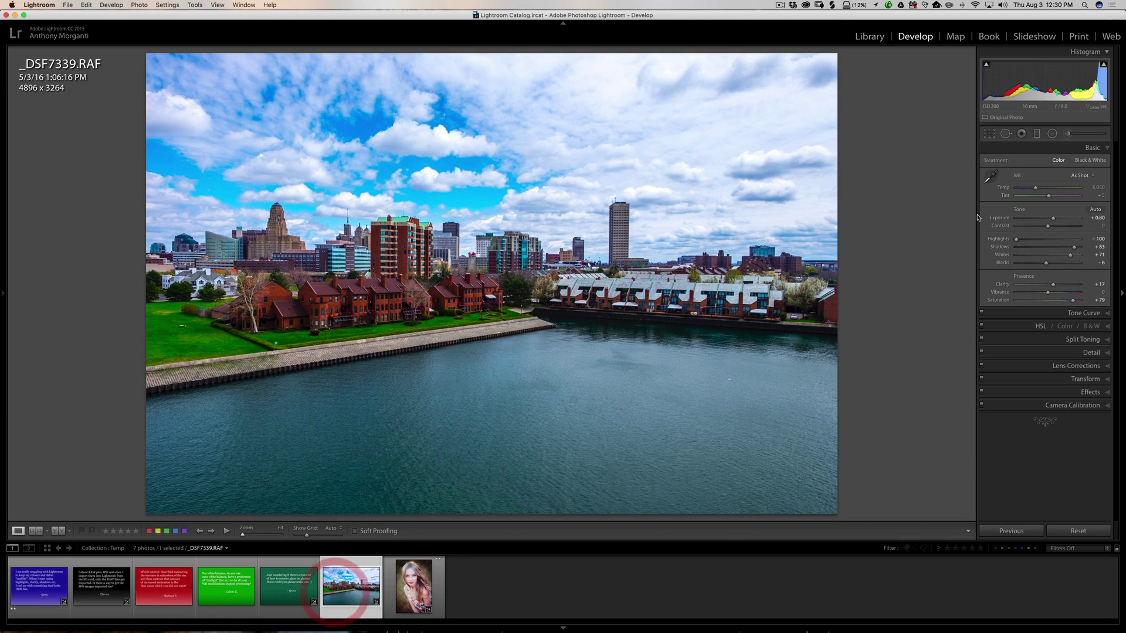
pyautogui.click(1089, 175)
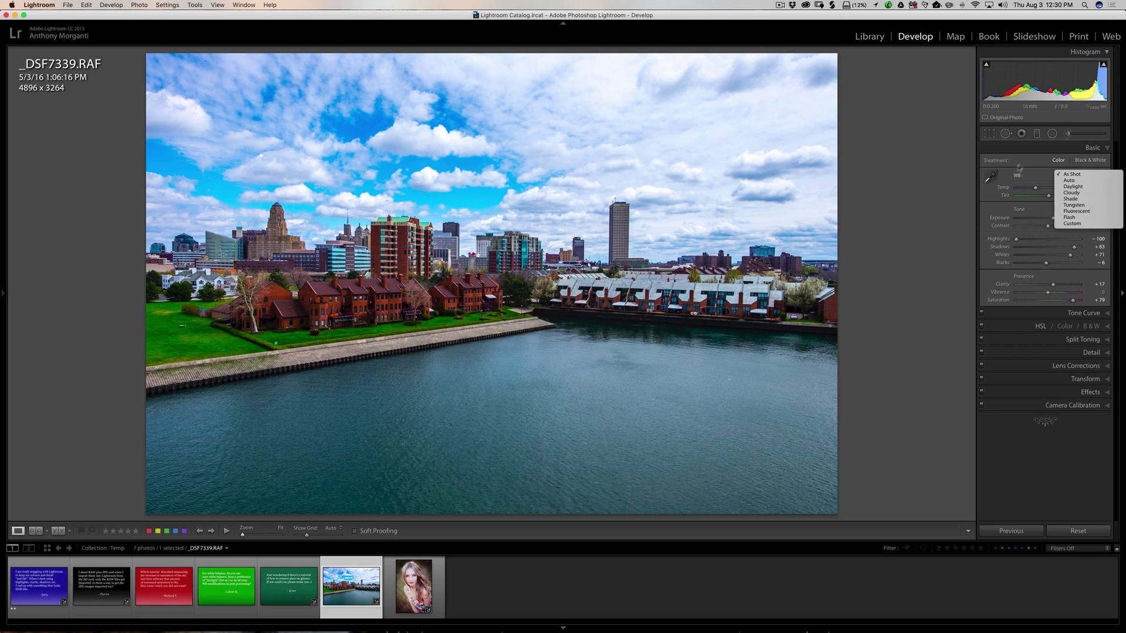
pyautogui.click(1021, 168)
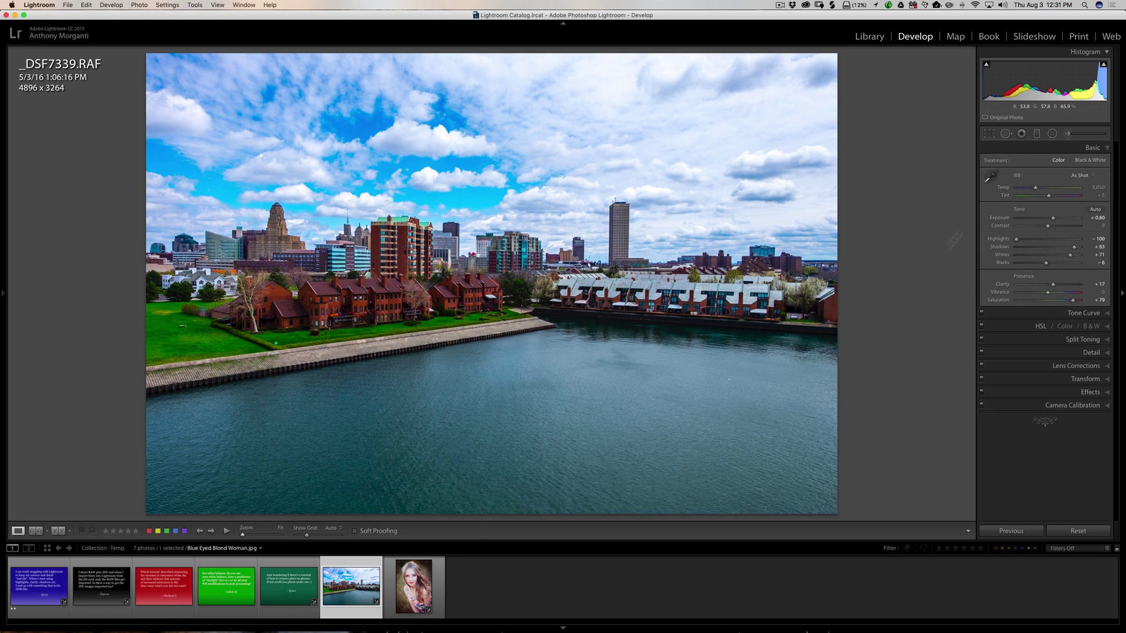
# Apply Daylight, then Cloudy white balance to the cityscape
pyautogui.click(1081, 175)
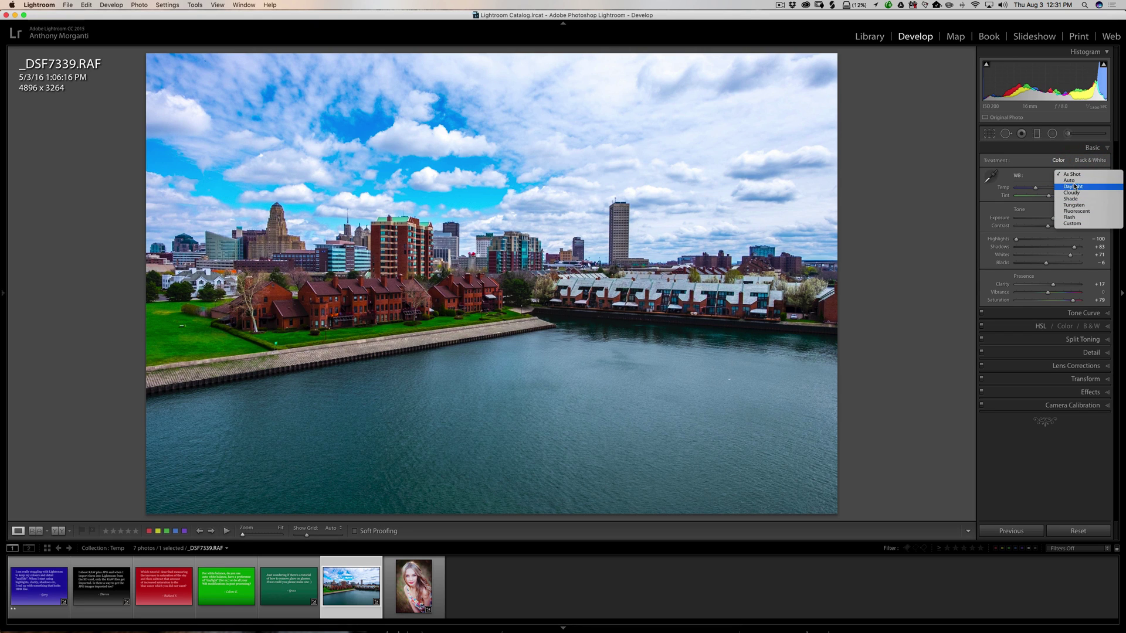
pyautogui.click(1073, 186)
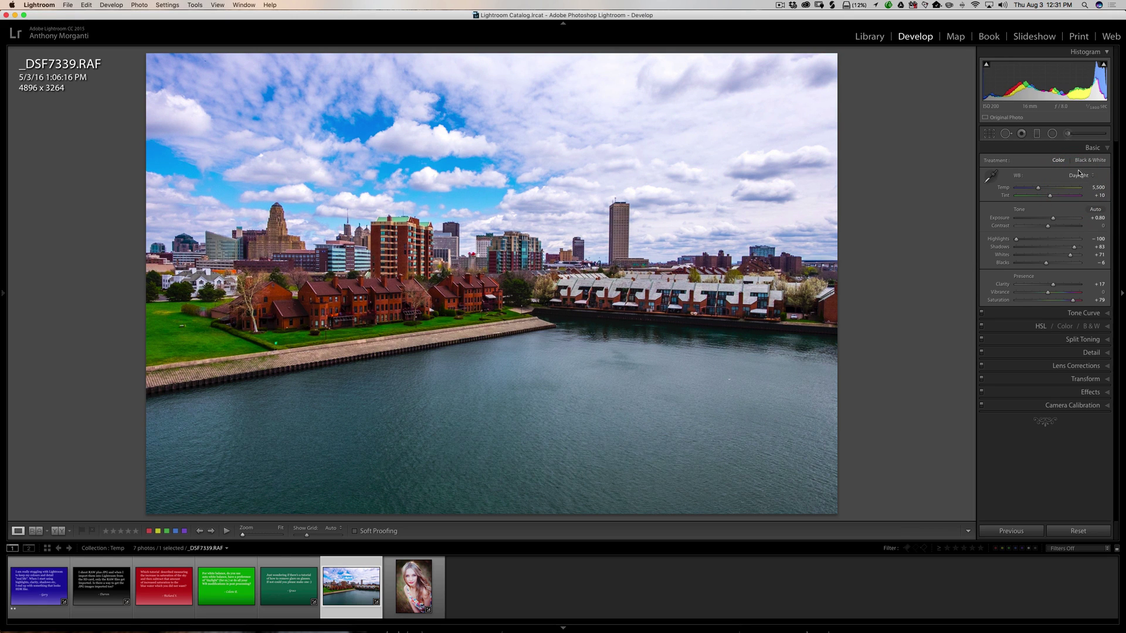
pyautogui.click(1079, 176)
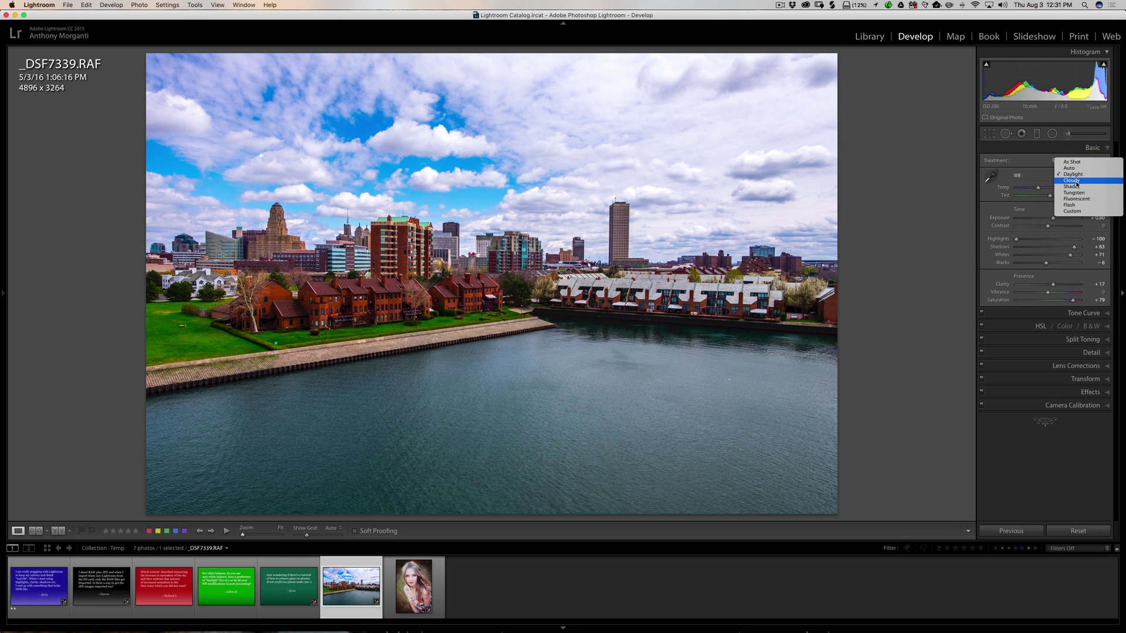
pyautogui.click(1078, 184)
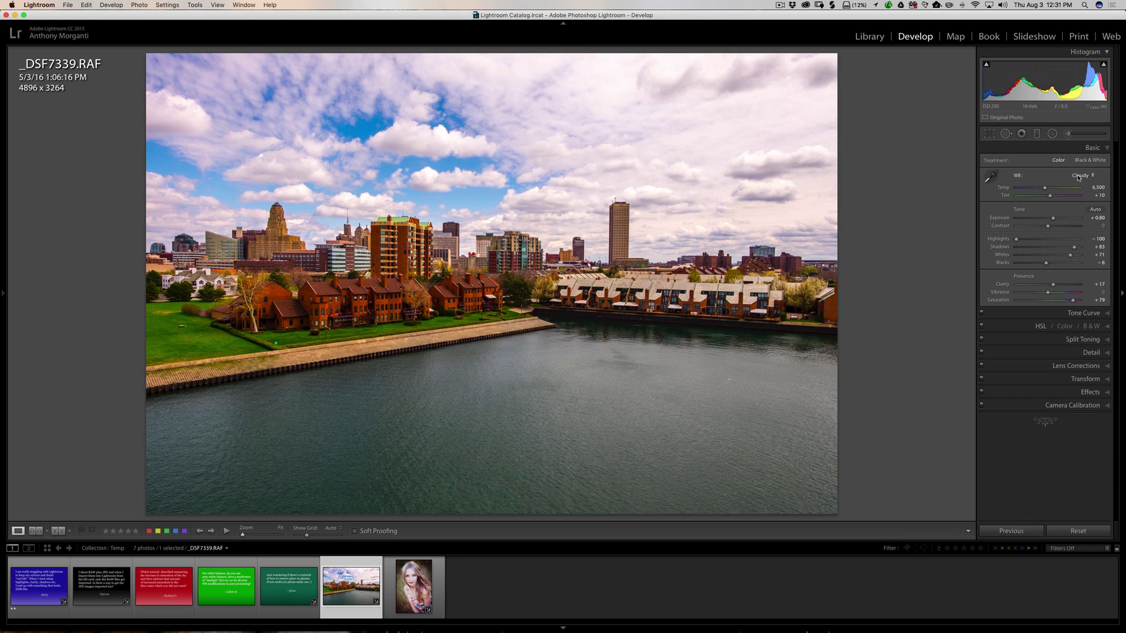
# Restore the cityscape to As Shot white balance and open the portrait
pyautogui.click(1079, 175)
pyautogui.click(1078, 156)
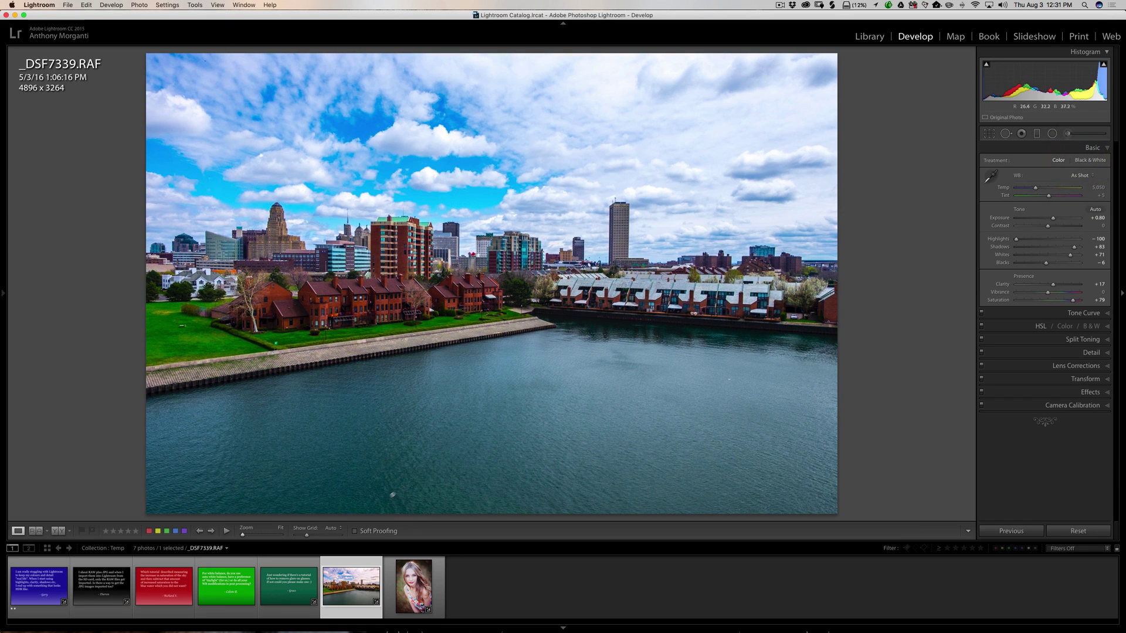
pyautogui.click(419, 580)
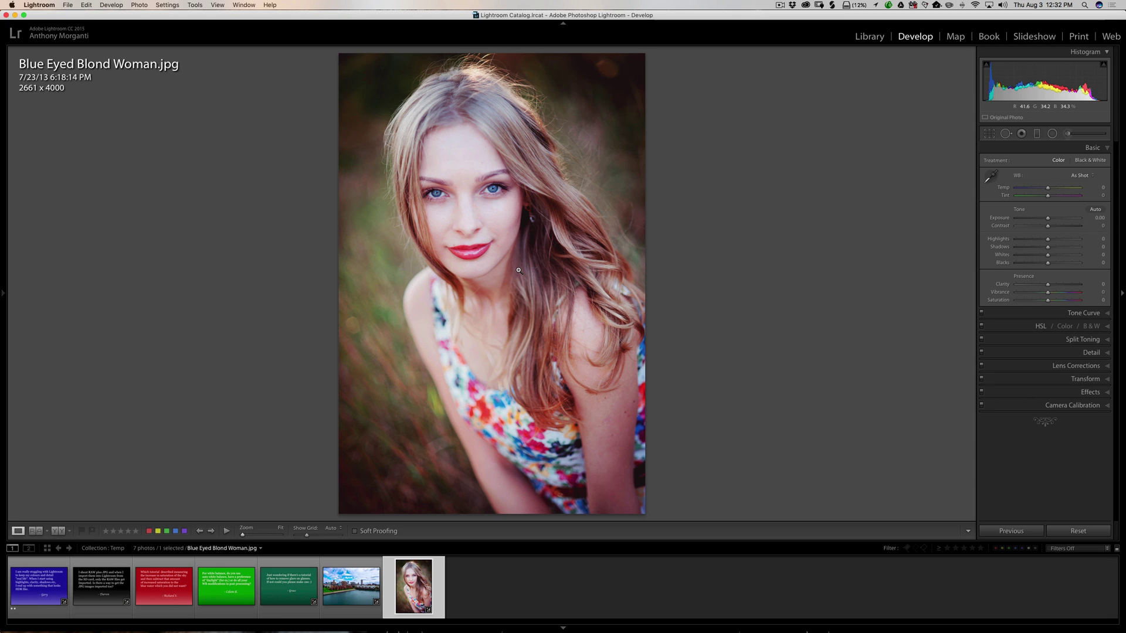
# Return to the cityscape _DSF7339.RAF from the portrait
pyautogui.click(339, 582)
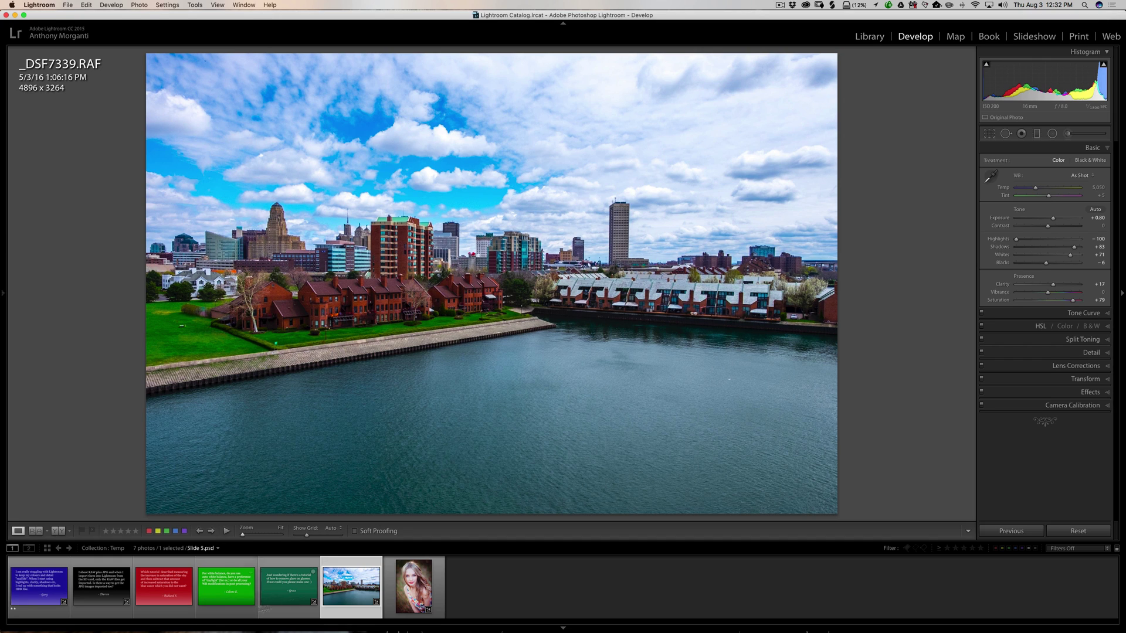
# Show Slide 3, then the Slide 5 question about removing glare on glasses
pyautogui.click(231, 593)
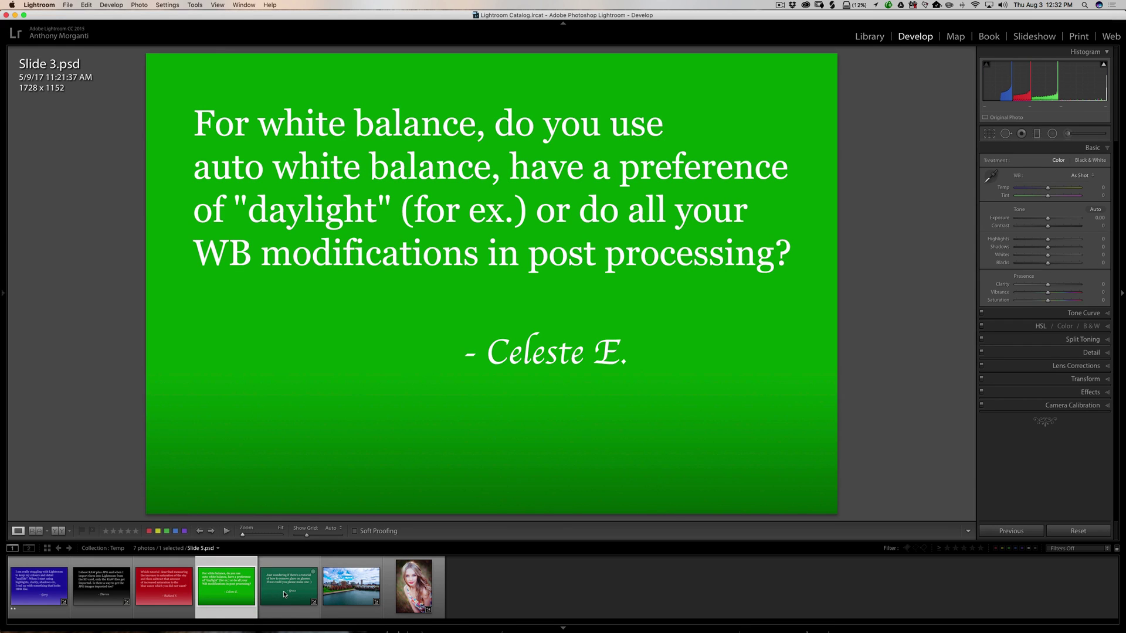
pyautogui.click(284, 595)
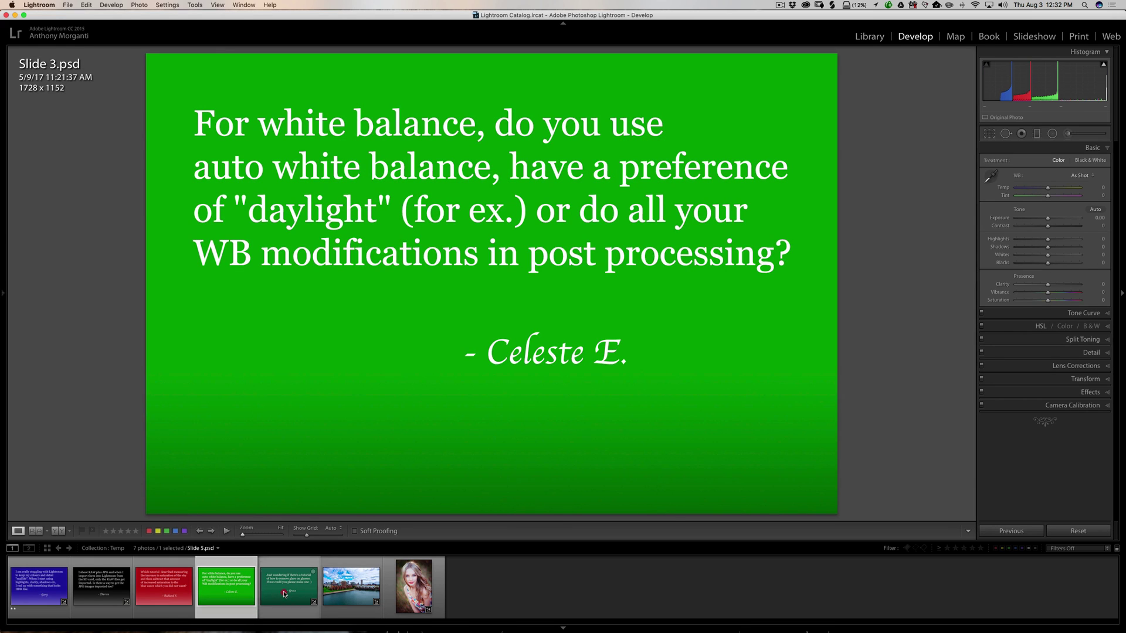